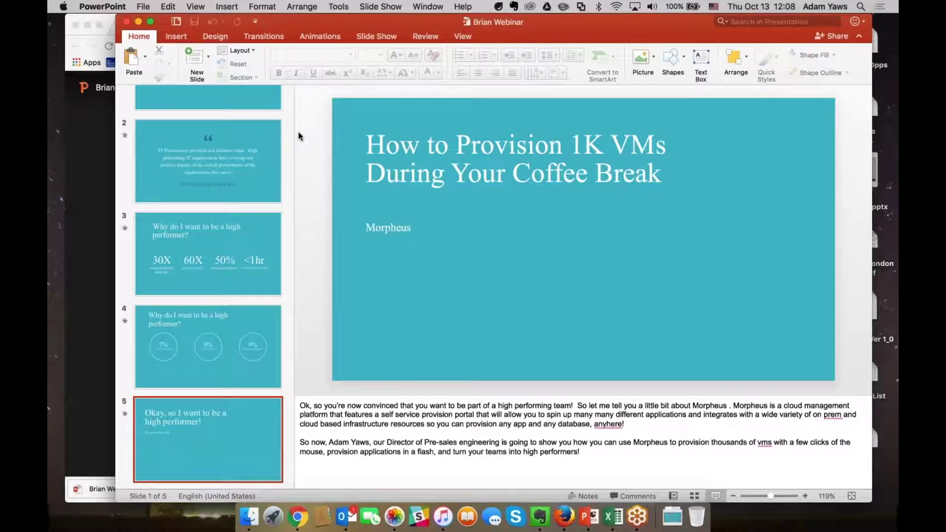
# - Leave the slide show and close the Drive slide-deck and GoToWebinar tabs in Chrome
pyautogui.click(96, 117)
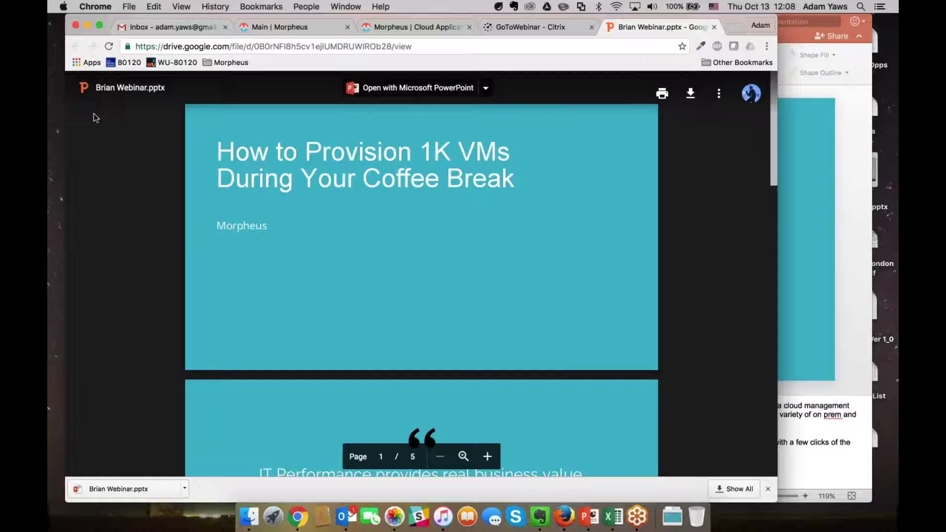
pyautogui.press('super+w')
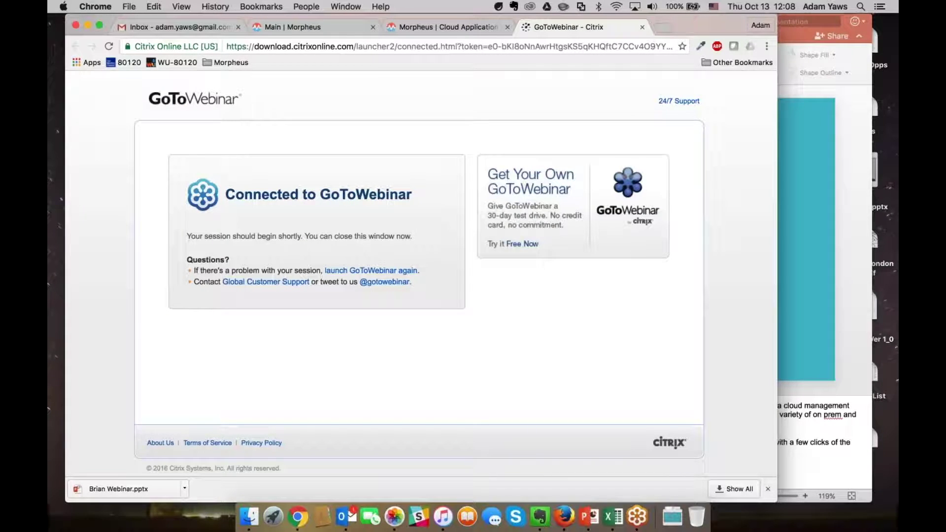
pyautogui.press('super+w')
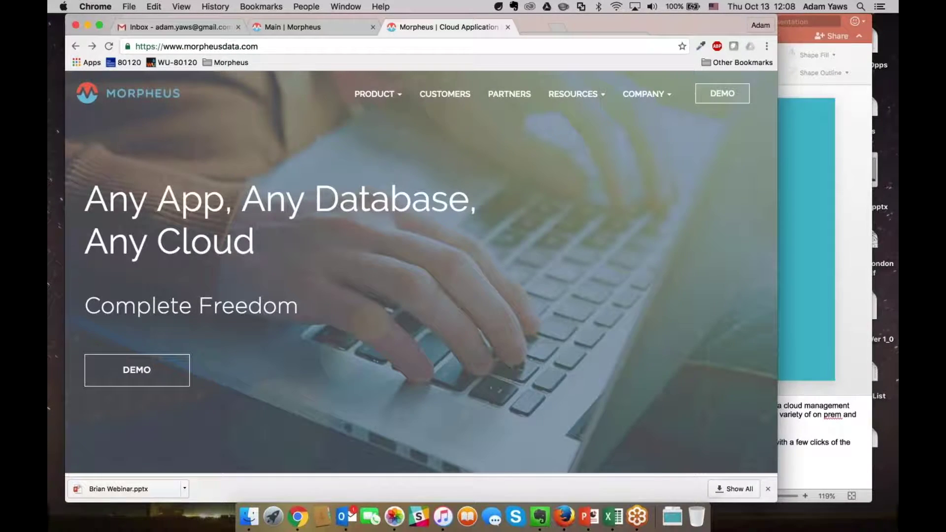
# - Switch to the Morpheus demo tab and log in to the demo environment
pyautogui.click(308, 27)
pyautogui.click(238, 28)
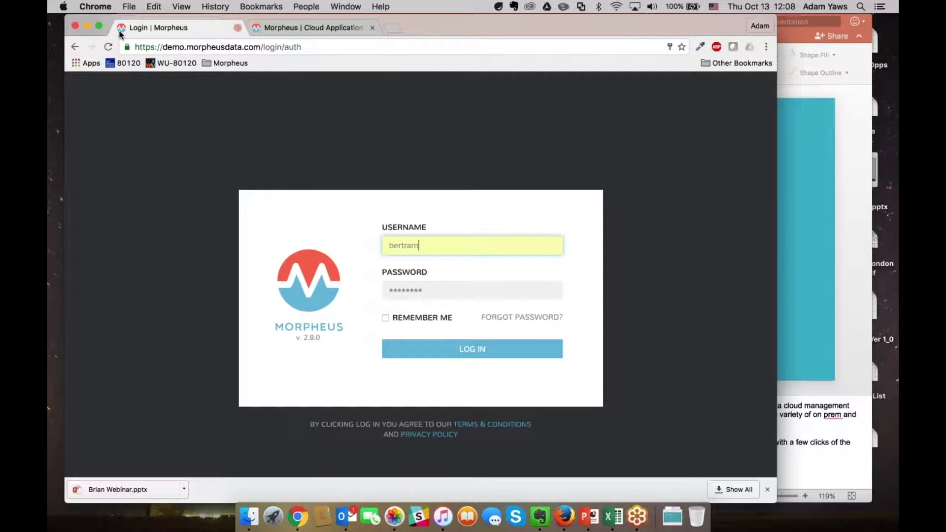
pyautogui.click(99, 26)
pyautogui.click(490, 337)
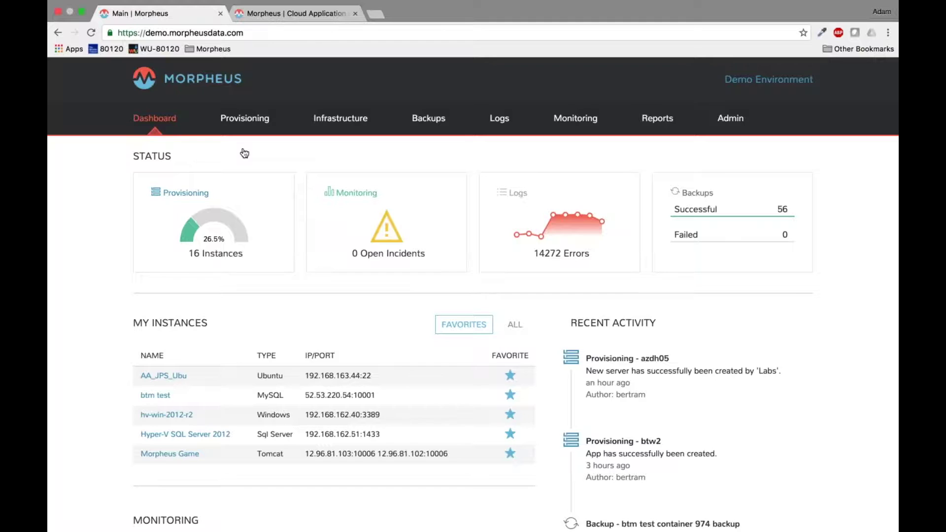
# - Open Provisioning, browse all 16 running instances, then start adding a new instance
pyautogui.click(245, 120)
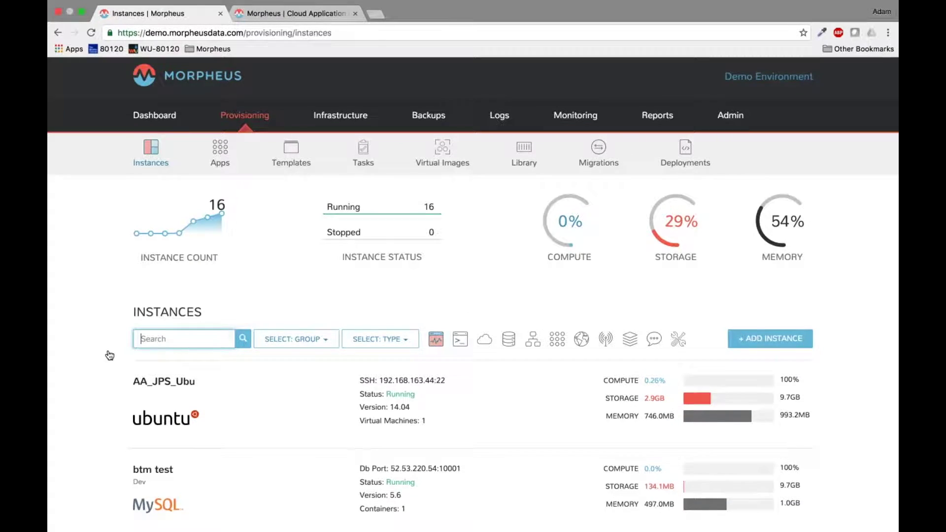
pyautogui.scroll(-5, 109, 356)
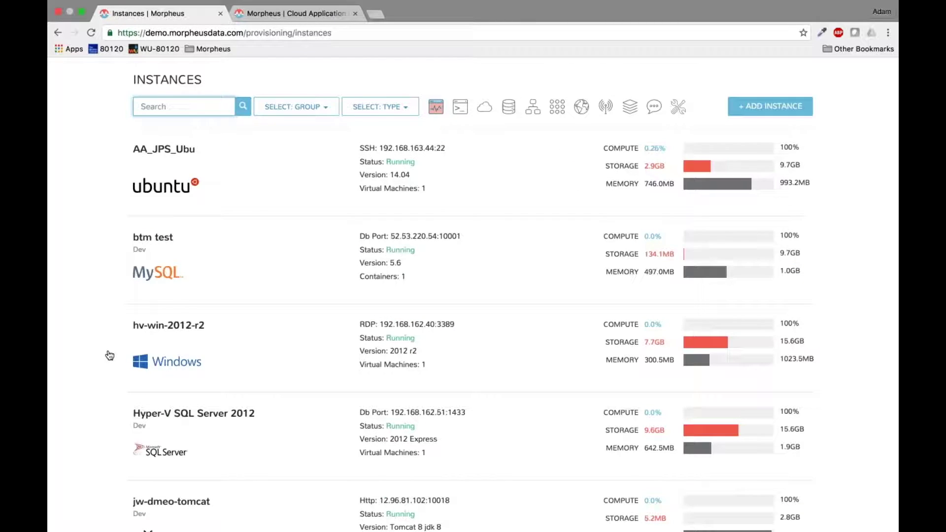
pyautogui.scroll(-1, 99, 224)
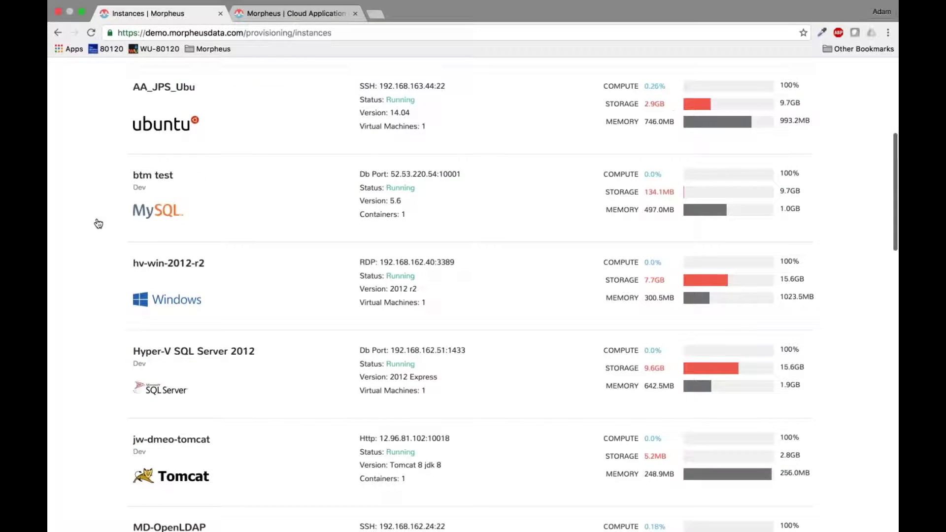
pyautogui.scroll(-1, 99, 224)
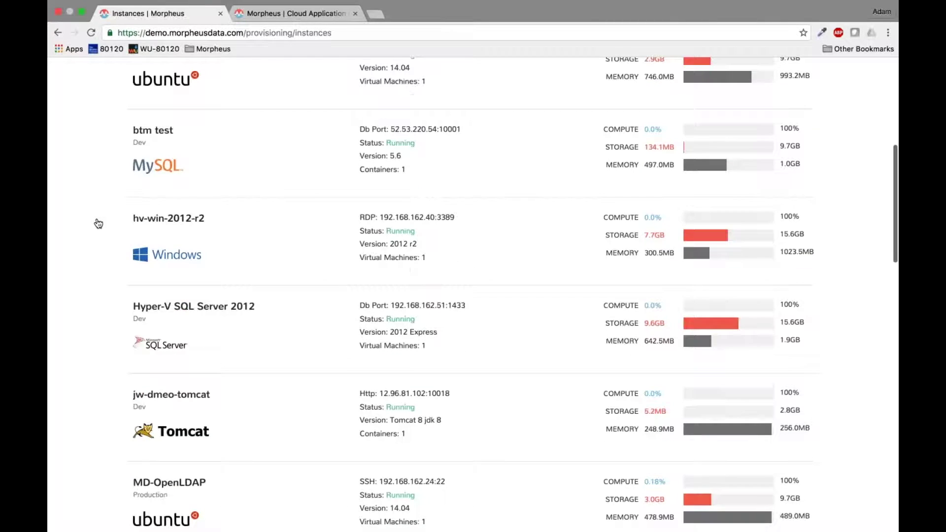
pyautogui.scroll(-4, 99, 223)
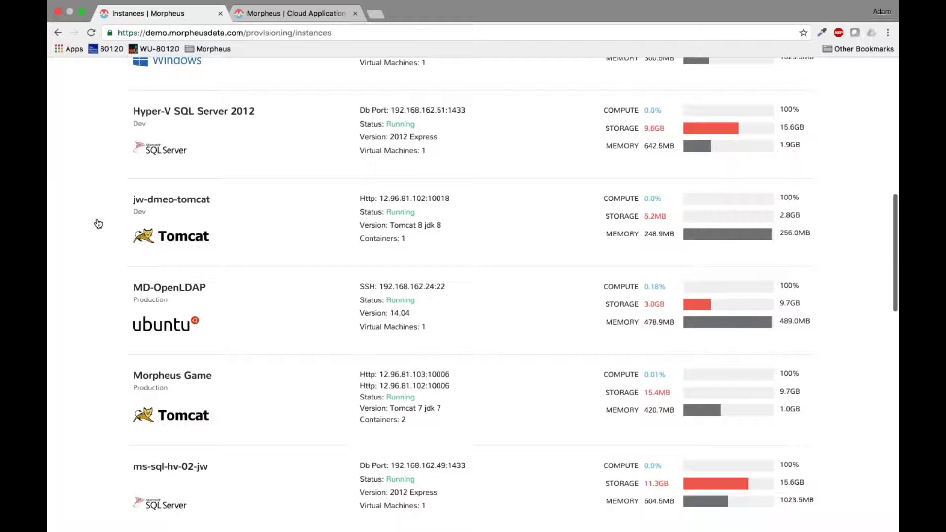
pyautogui.scroll(-2, 98, 224)
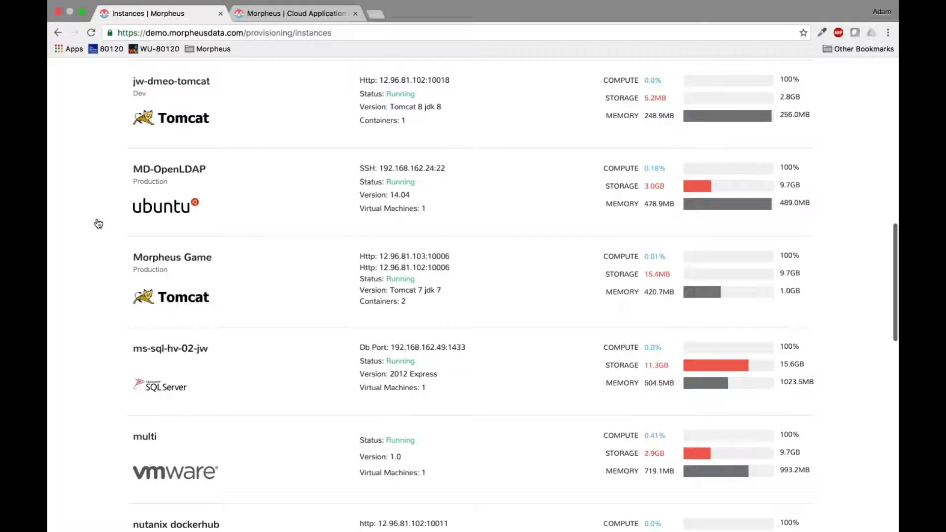
pyautogui.scroll(-3, 98, 224)
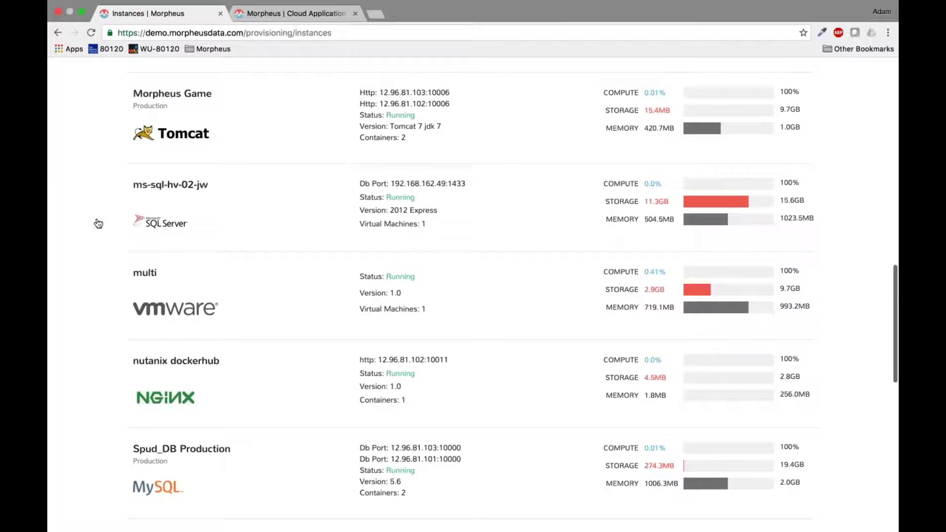
pyautogui.scroll(-8, 98, 224)
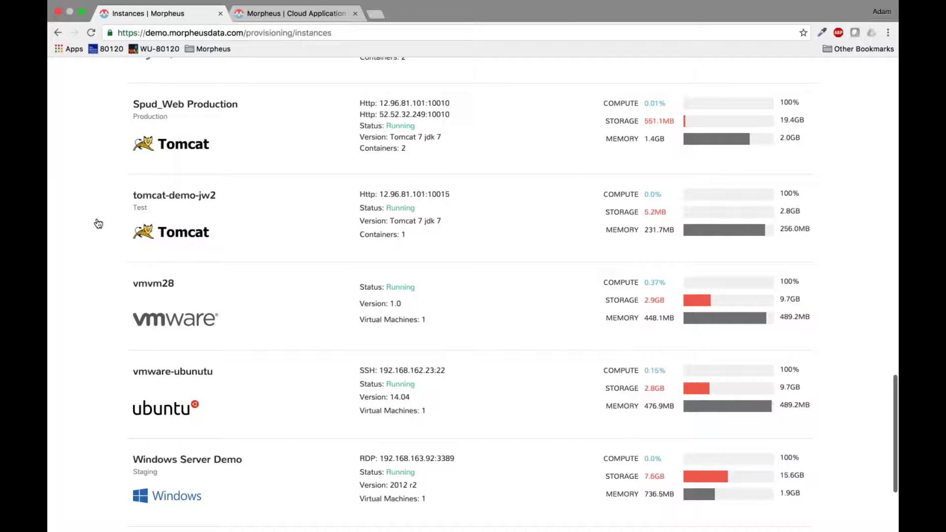
pyautogui.scroll(1, 99, 223)
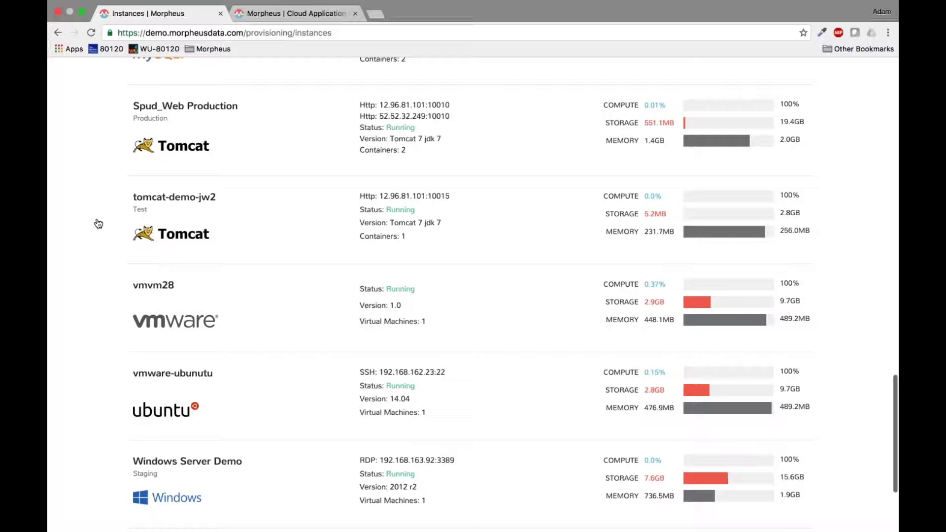
pyautogui.scroll(-8, 99, 224)
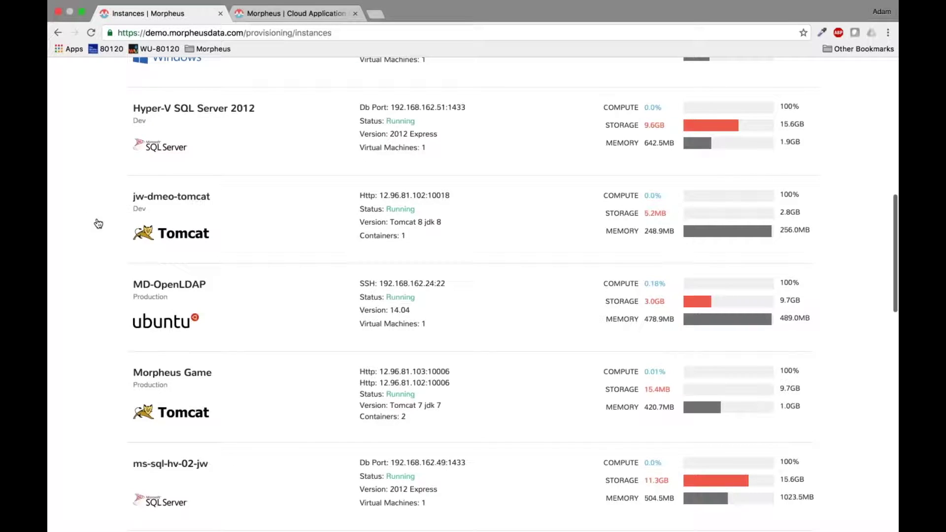
pyautogui.scroll(8, 99, 223)
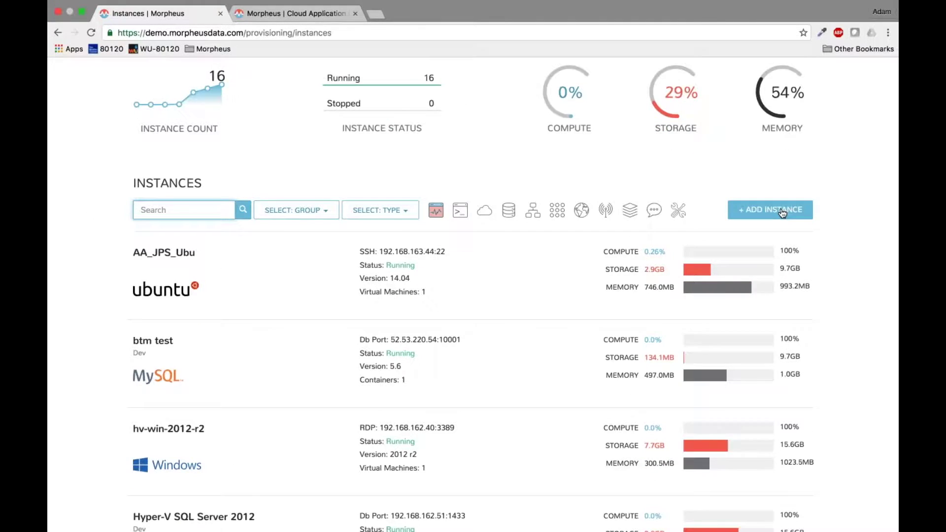
pyautogui.click(783, 213)
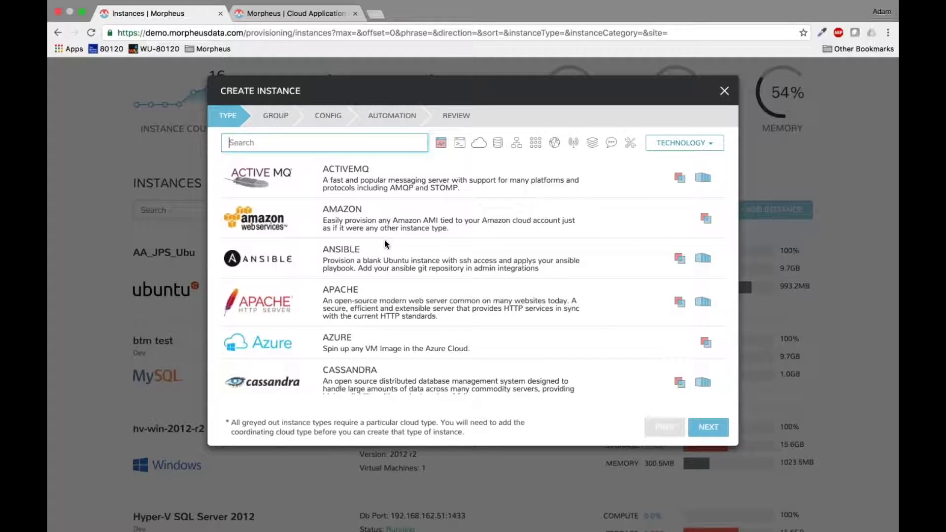
# - Browse the instance types (ActiveMQ, Amazon, Ansible, Apache, Azure, Cassandra…), then close the Create Instance wizard
pyautogui.scroll(-4, 384, 243)
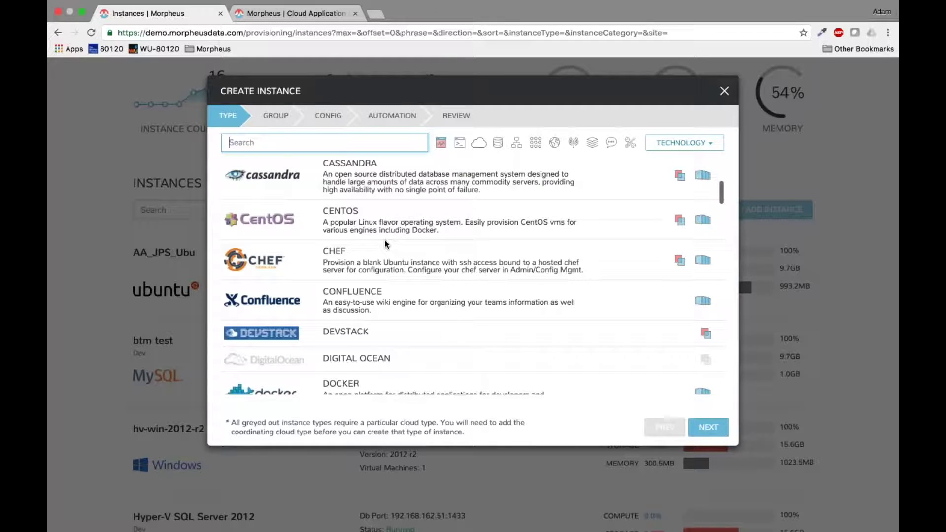
pyautogui.scroll(-3, 385, 243)
pyautogui.scroll(-2, 385, 243)
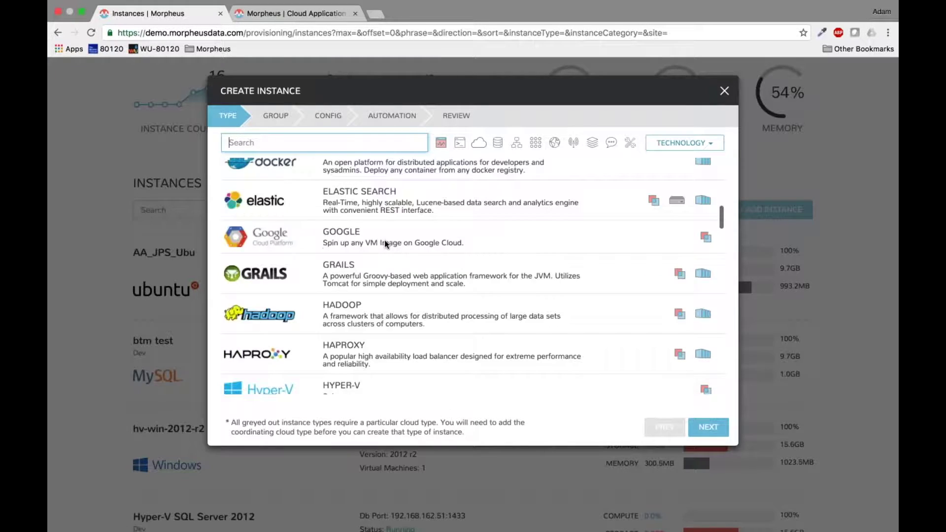
pyautogui.scroll(-2, 384, 241)
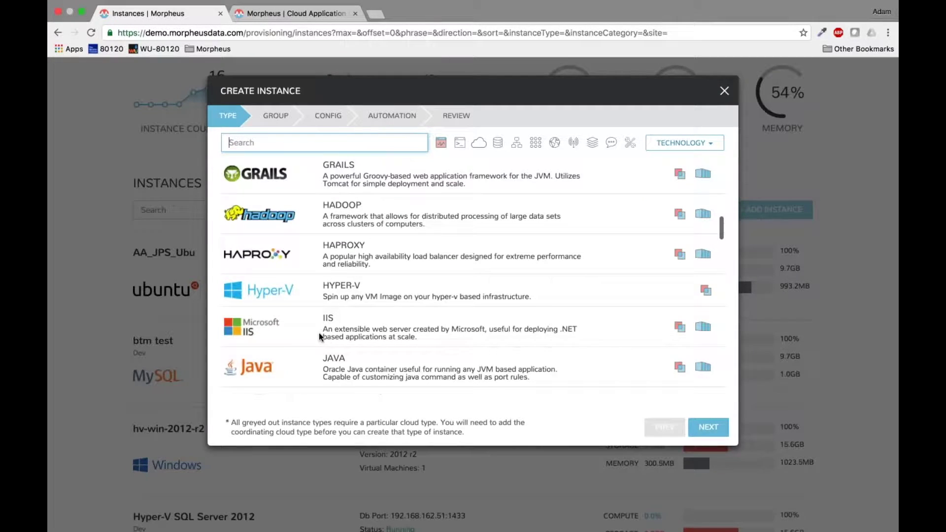
pyautogui.scroll(-4, 320, 337)
pyautogui.scroll(-2, 320, 336)
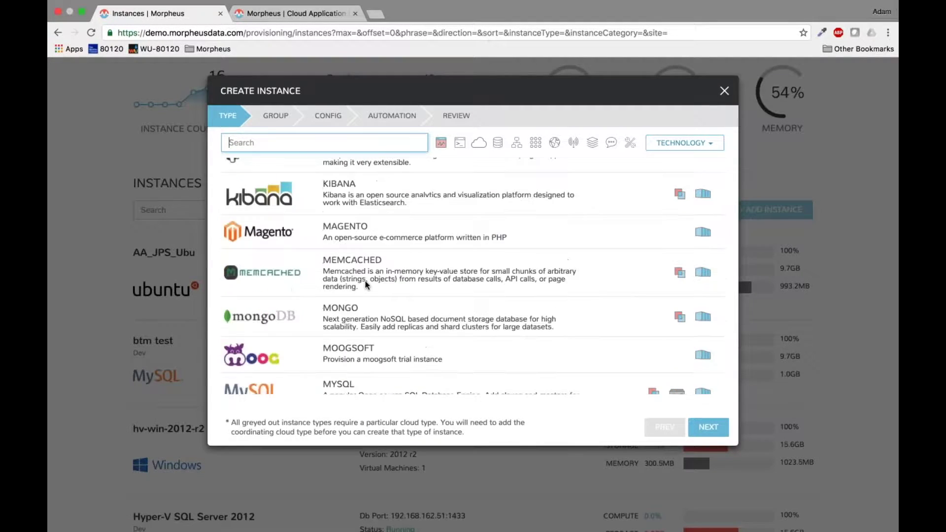
pyautogui.scroll(-1, 367, 300)
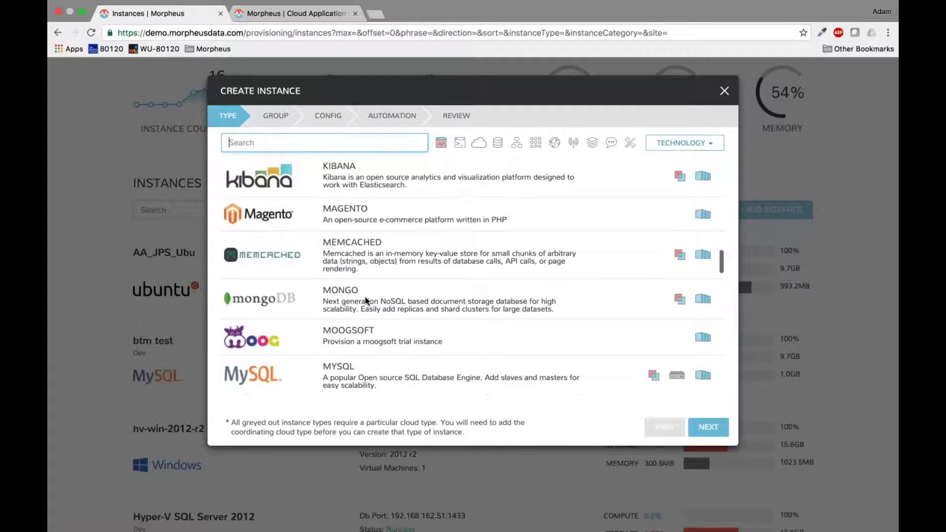
pyautogui.scroll(-1, 365, 298)
pyautogui.scroll(-1, 365, 298)
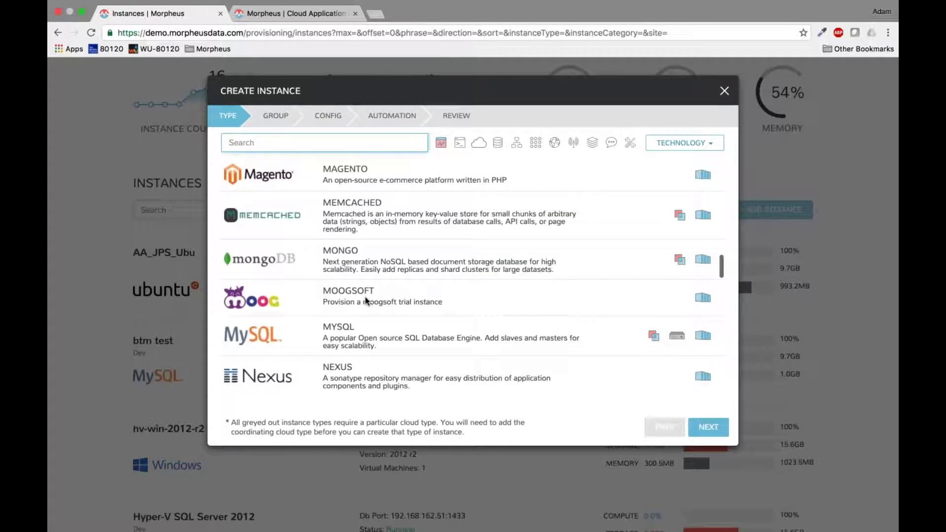
pyautogui.scroll(-2, 365, 297)
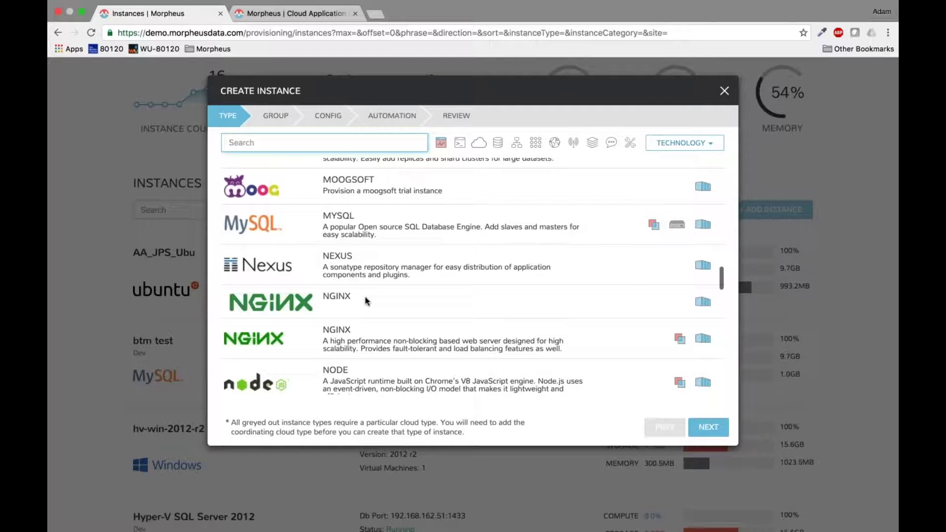
pyautogui.scroll(-3, 365, 301)
pyautogui.scroll(-5, 365, 298)
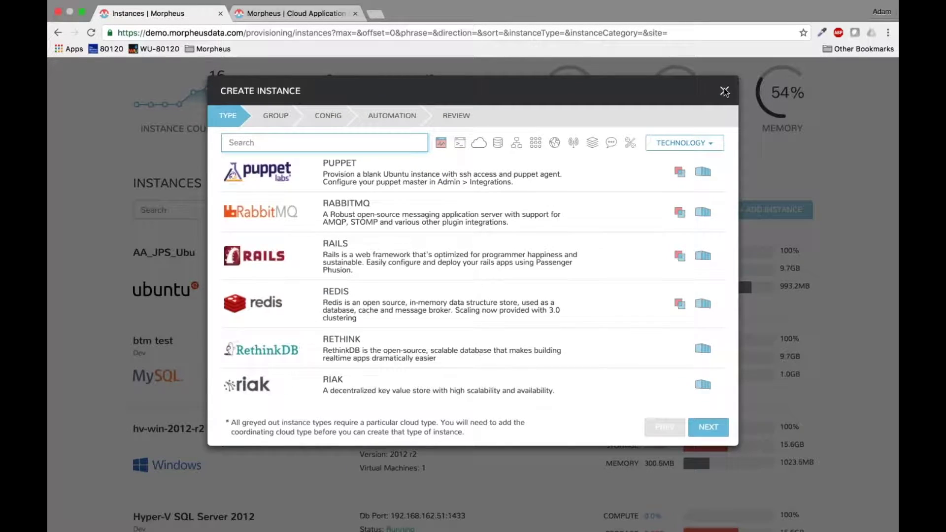
pyautogui.click(725, 92)
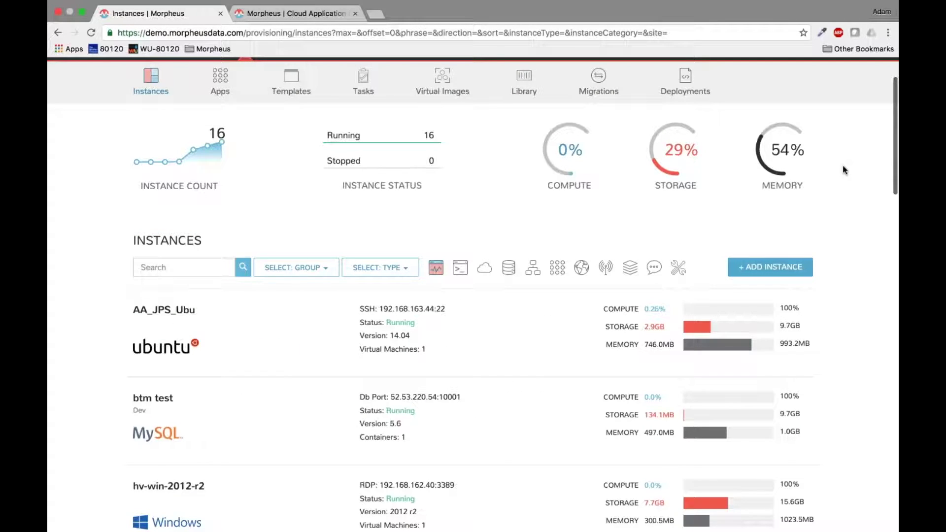
# - Create a new app named AWY-Demo in Provisioning > Apps and advance to its Layout step
pyautogui.scroll(1, 843, 170)
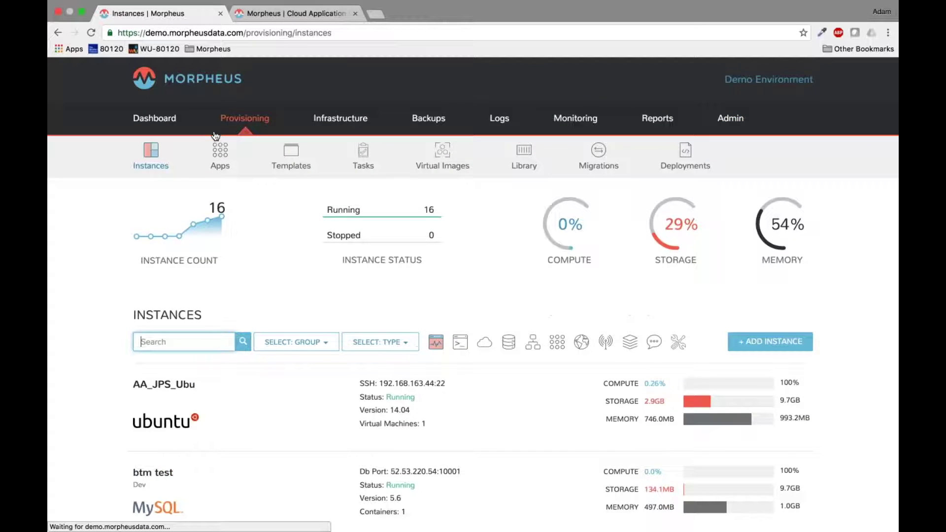
pyautogui.click(216, 135)
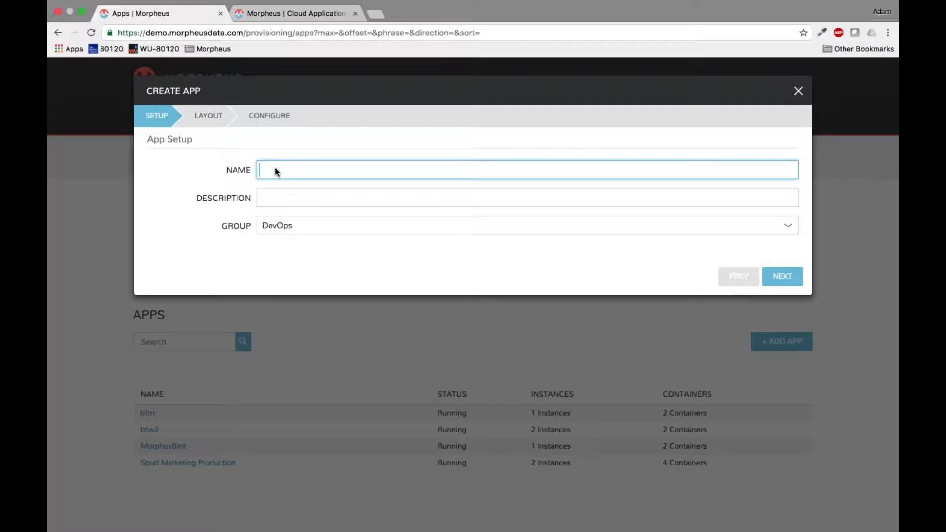
pyautogui.write('AWY-Demo')
pyautogui.press('Return')
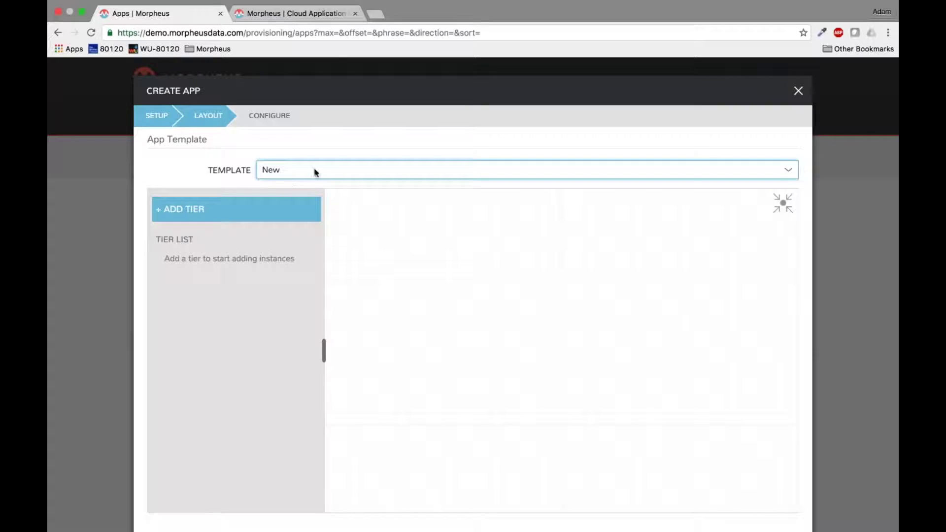
pyautogui.click(316, 171)
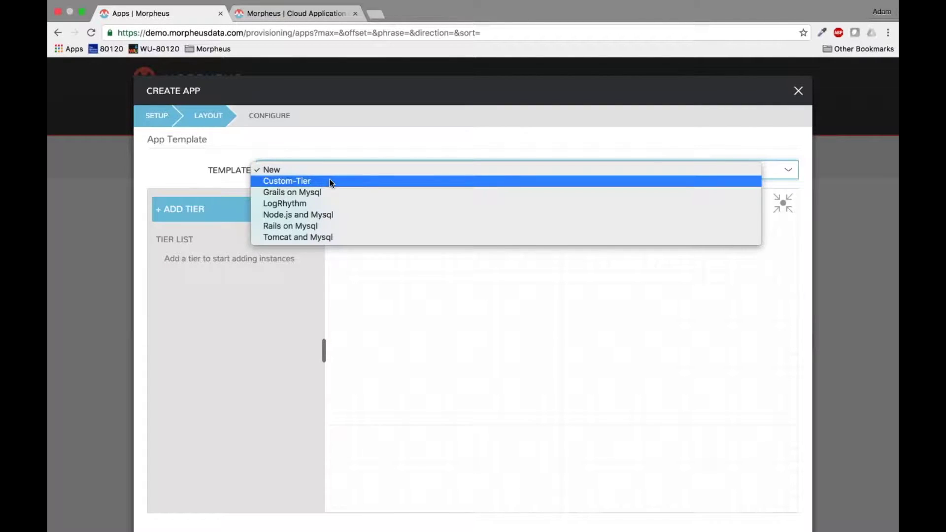
# - Apply the Tomcat and Mysql template to AWY-Demo, quit the Mail app, and continue to Configure
pyautogui.click(329, 180)
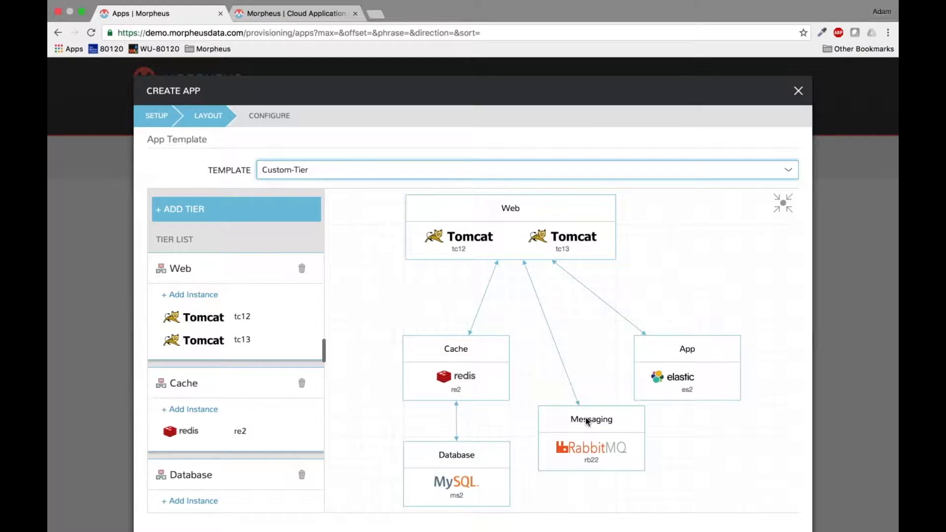
pyautogui.click(499, 168)
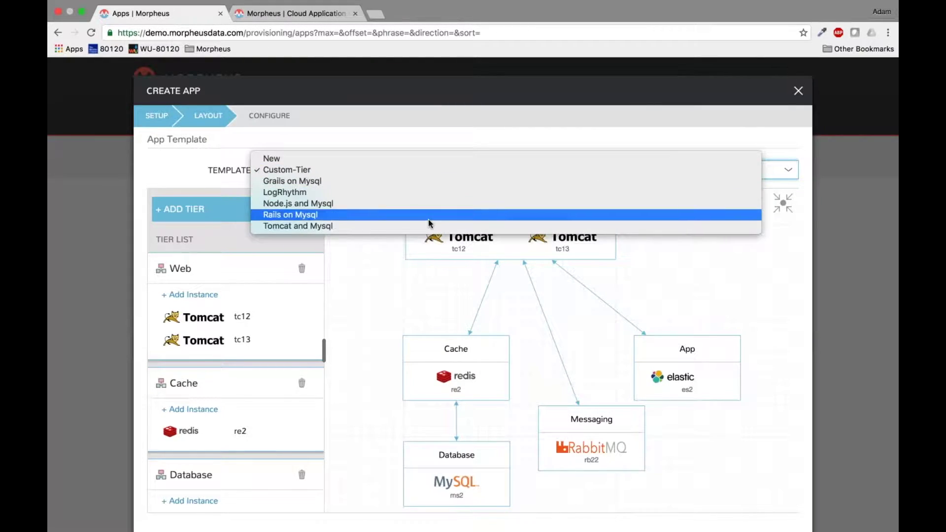
pyautogui.click(425, 226)
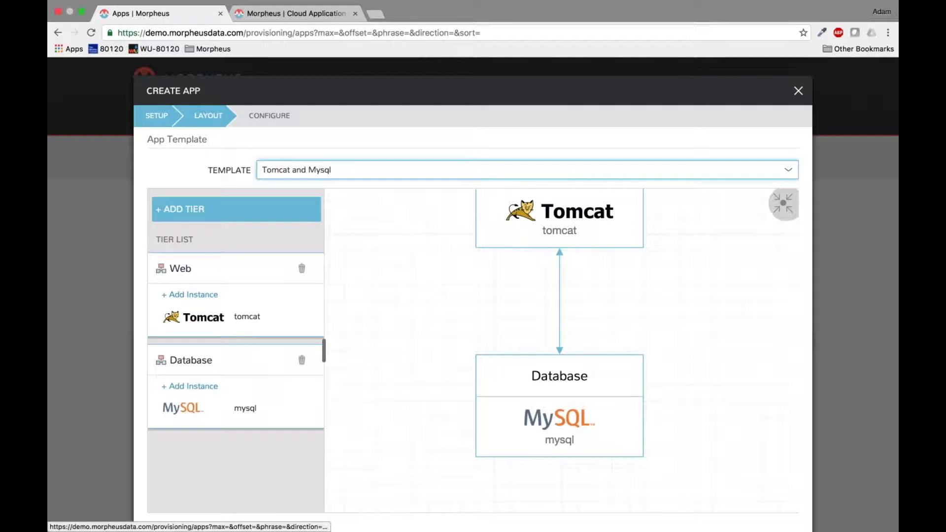
pyautogui.click(783, 203)
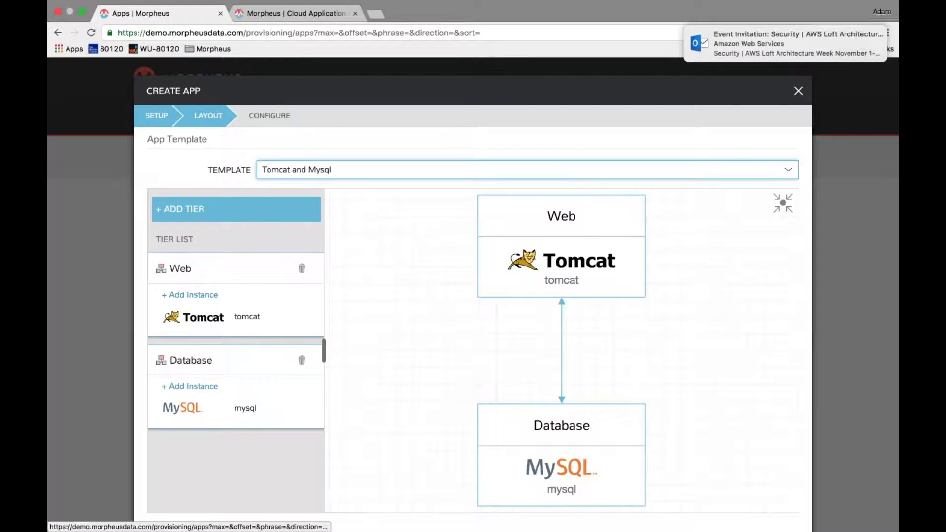
pyautogui.rightClick(347, 519)
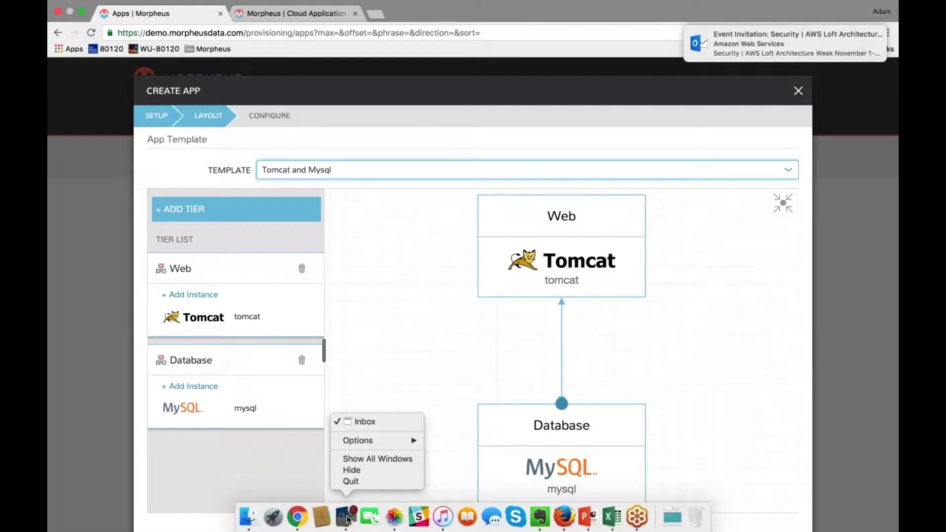
pyautogui.click(354, 480)
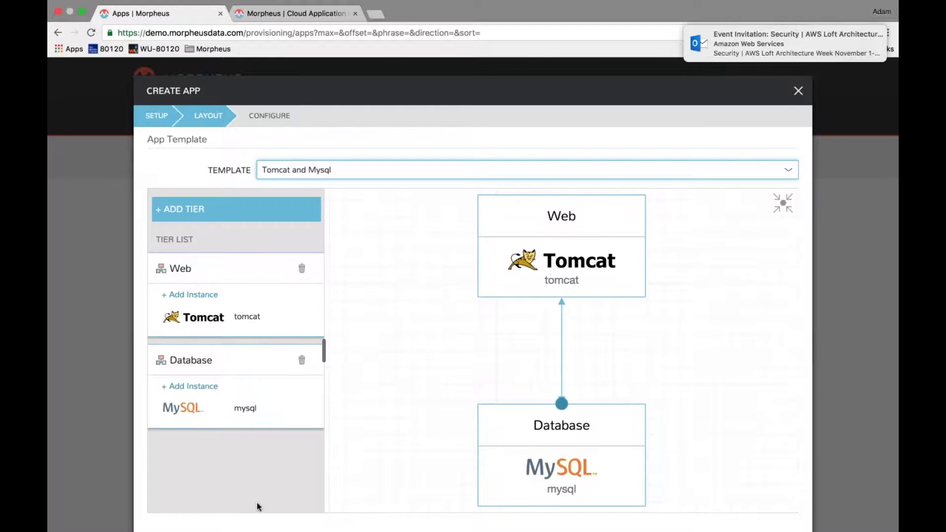
pyautogui.scroll(-1, 257, 507)
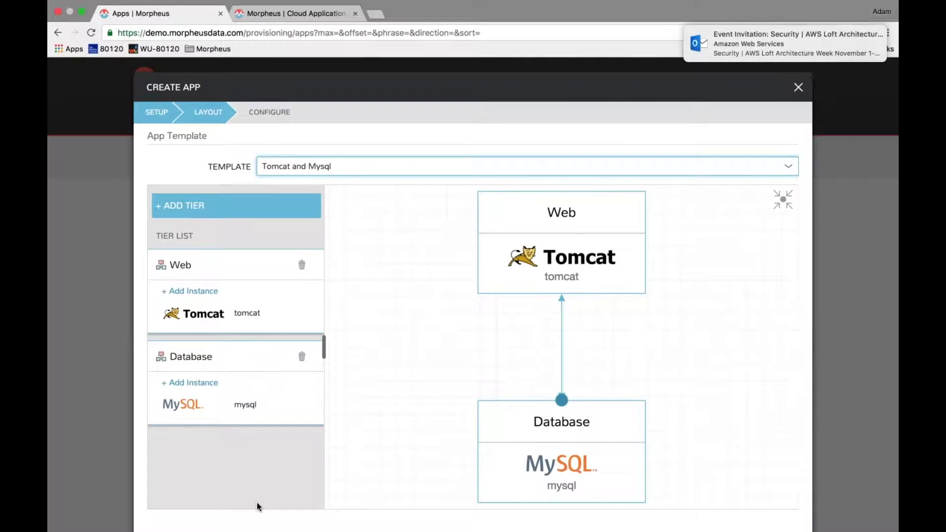
pyautogui.scroll(-3, 257, 504)
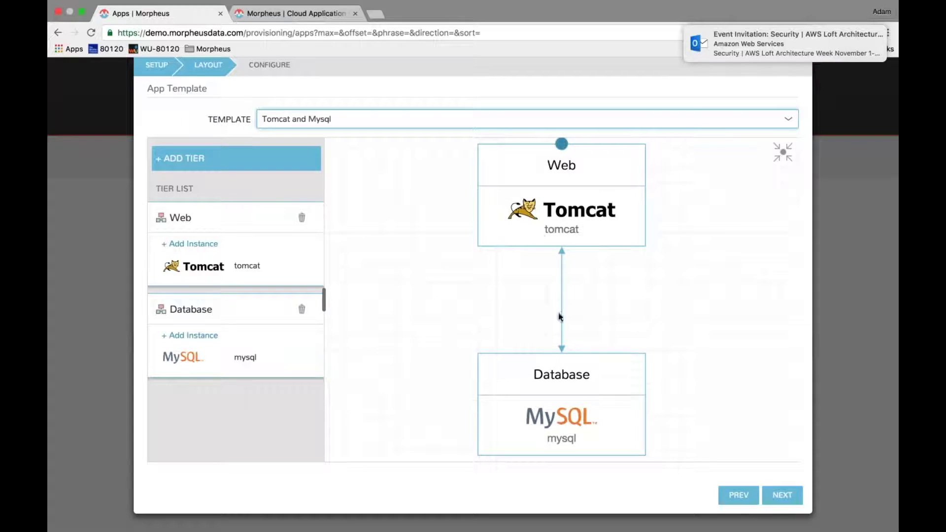
pyautogui.click(782, 495)
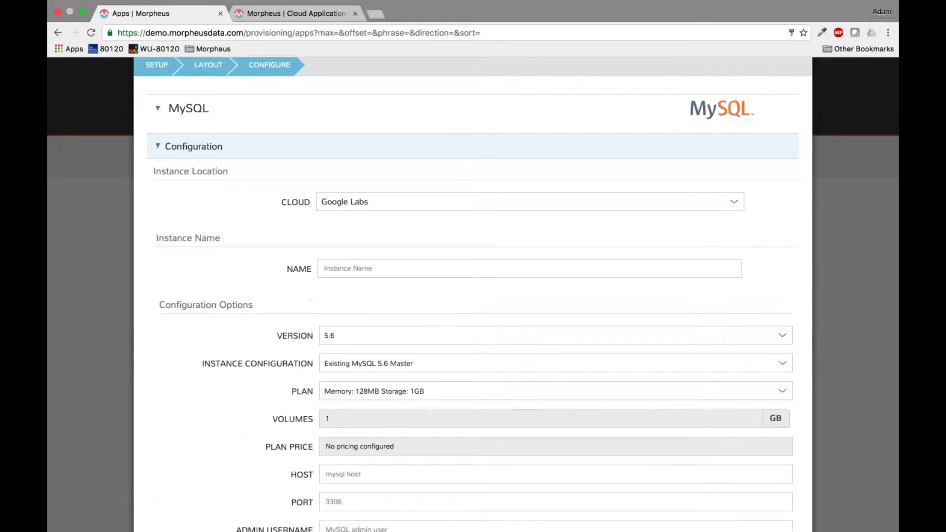
# - Deploy the MySQL tier to the San Mateo Docker cloud and name it AWY-MySQL
pyautogui.click(373, 207)
pyautogui.click(413, 247)
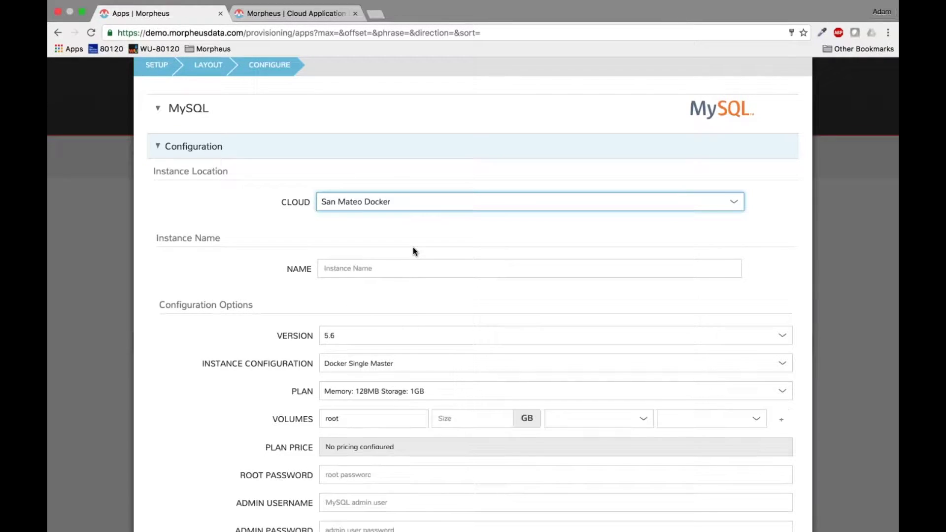
pyautogui.click(393, 206)
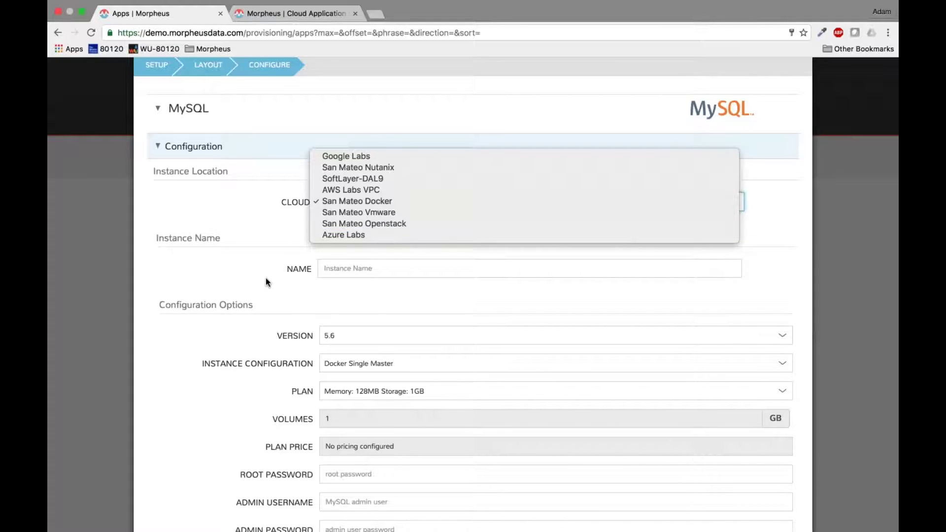
pyautogui.click(361, 268)
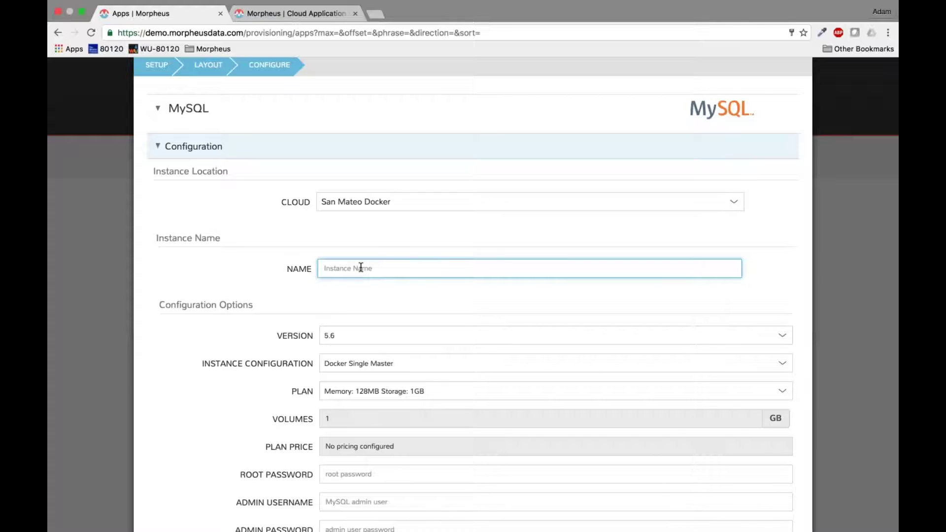
pyautogui.write('AWY-MySQL')
# - Keep Docker Single Master, choose the 1GB memory/10GB storage plan, and enter a root password
pyautogui.click(158, 146)
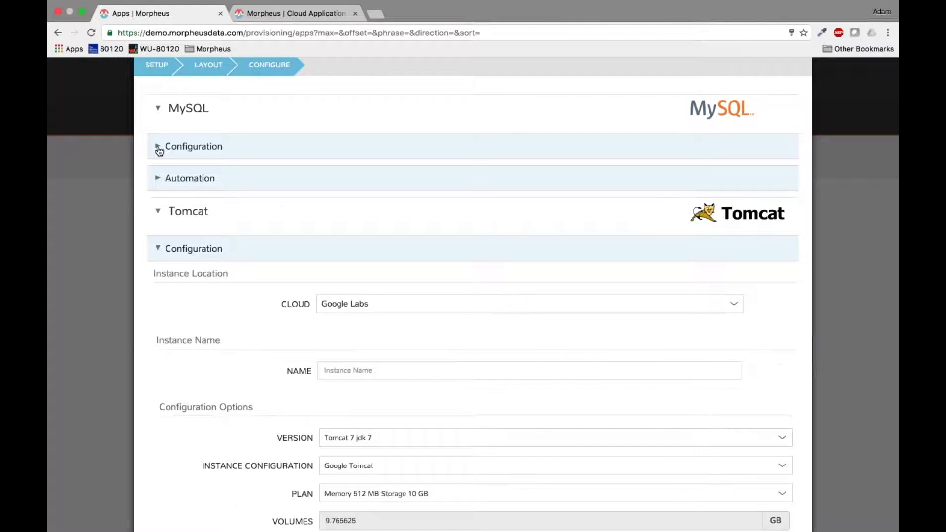
pyautogui.click(158, 146)
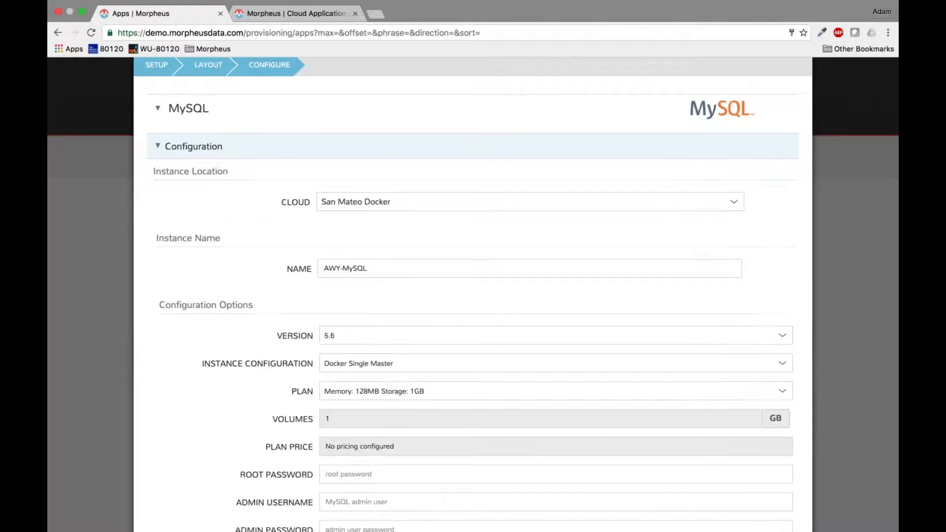
pyautogui.click(352, 368)
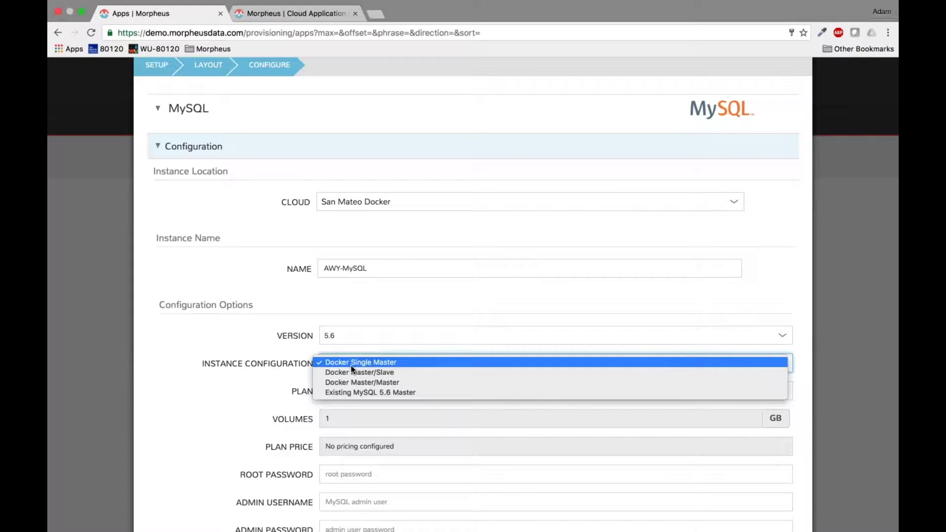
pyautogui.click(227, 363)
pyautogui.click(378, 392)
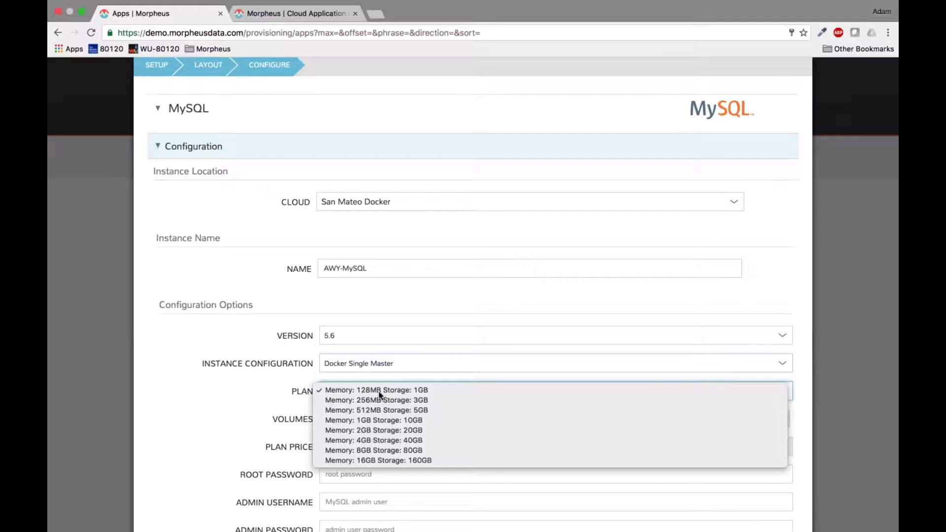
pyautogui.click(379, 419)
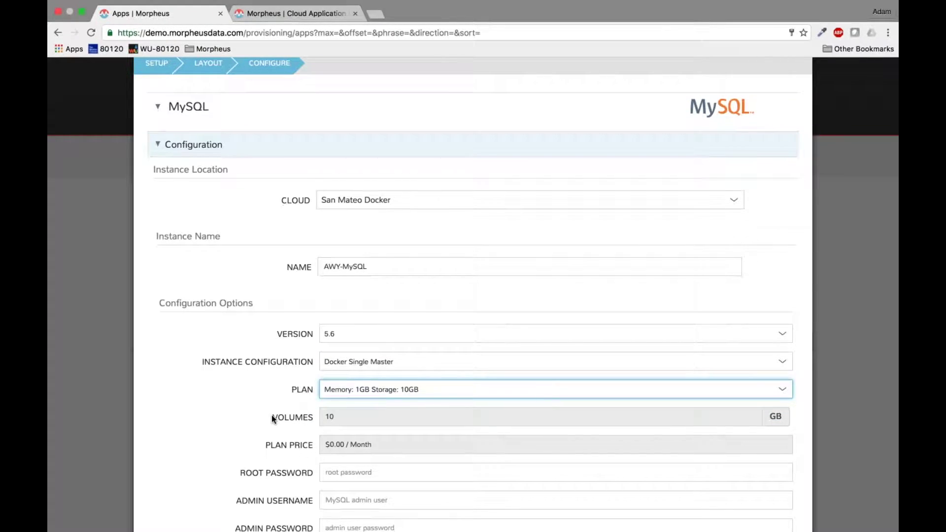
pyautogui.scroll(-2, 274, 419)
pyautogui.click(286, 417)
pyautogui.write('*********')
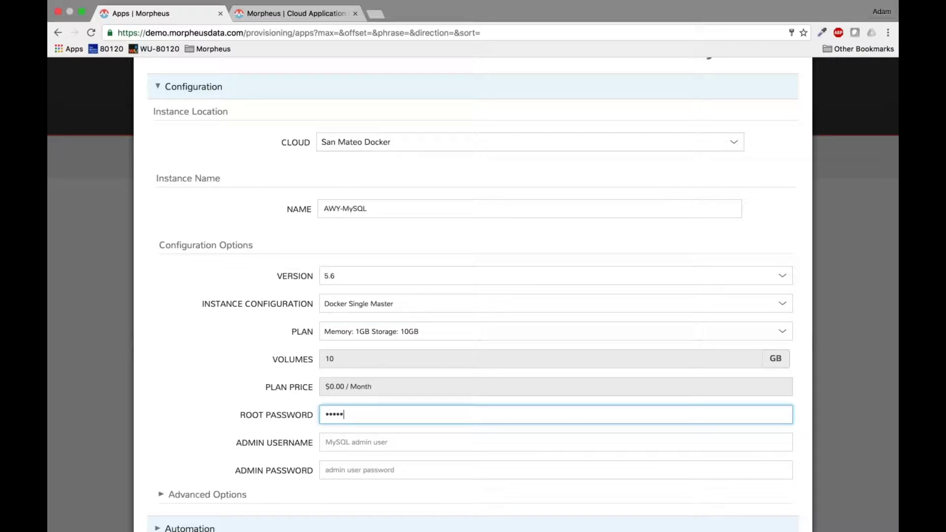
pyautogui.scroll(-2, 473, 295)
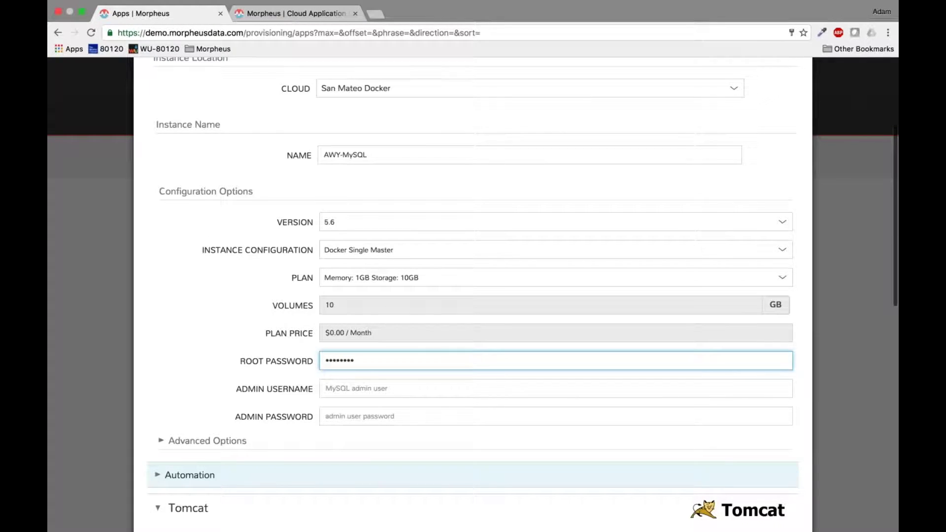
pyautogui.scroll(4, 474, 296)
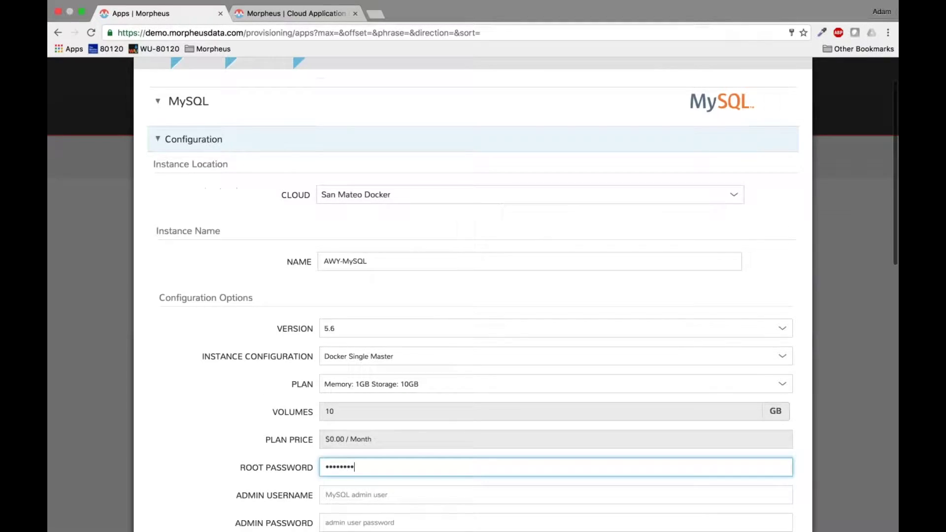
pyautogui.scroll(1, 158, 148)
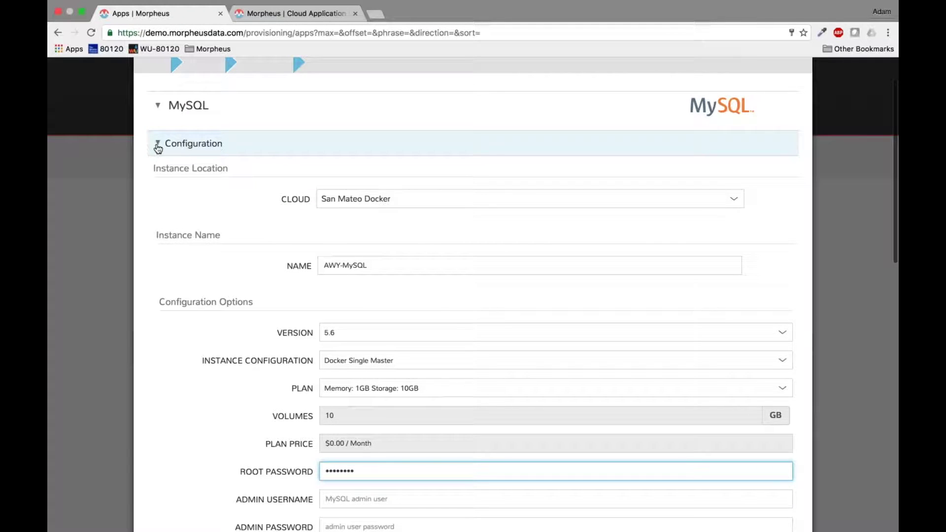
# - Place the Tomcat tier on the San Mateo Docker cloud and name it AWY-Tomcat
pyautogui.click(158, 144)
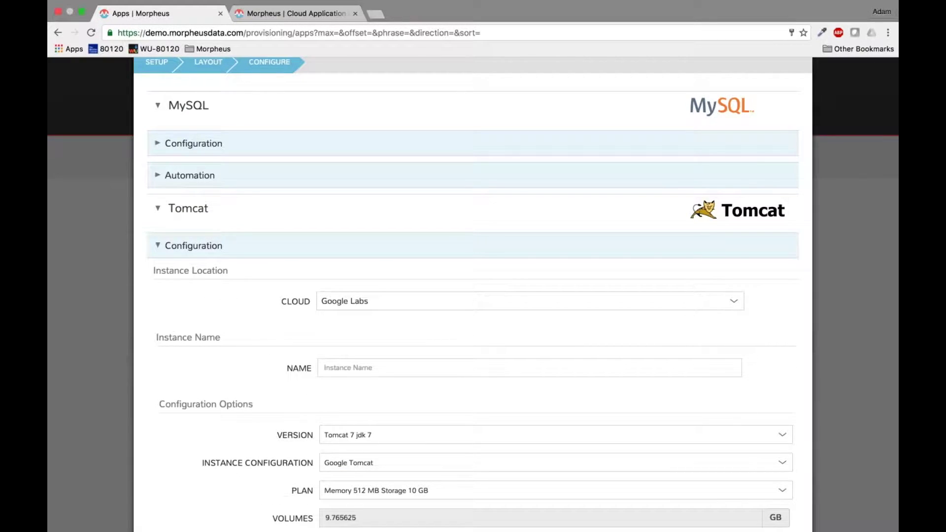
pyautogui.scroll(-1, 370, 295)
pyautogui.click(370, 272)
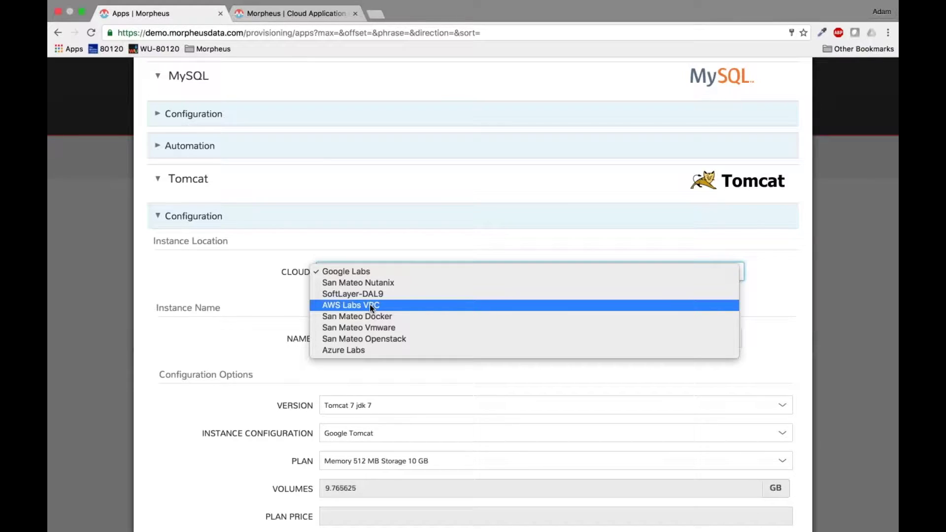
pyautogui.click(369, 316)
pyautogui.click(370, 338)
pyautogui.write('AWY-Tomcat')
# - Give Tomcat the 1GB memory, 10GB storage plan and submit the AWY-Demo app
pyautogui.scroll(-1, 370, 320)
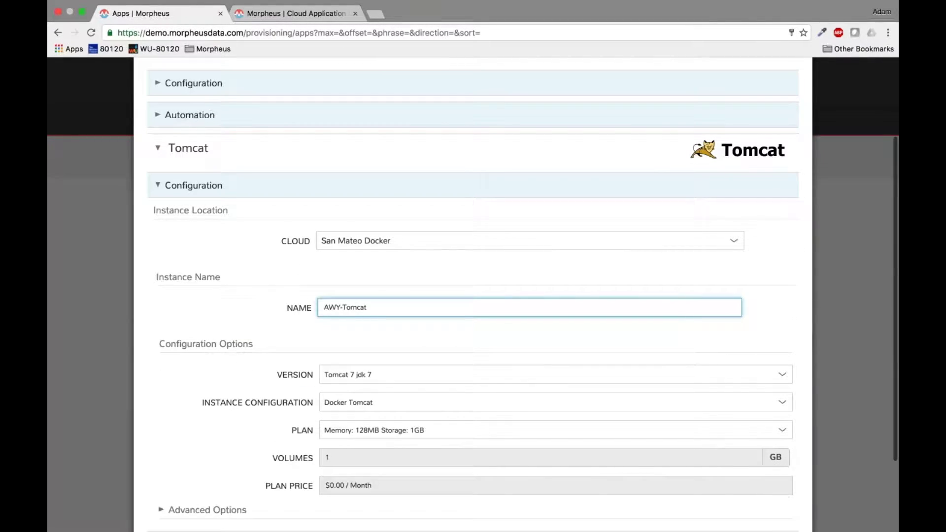
pyautogui.scroll(-1, 473, 295)
pyautogui.click(375, 407)
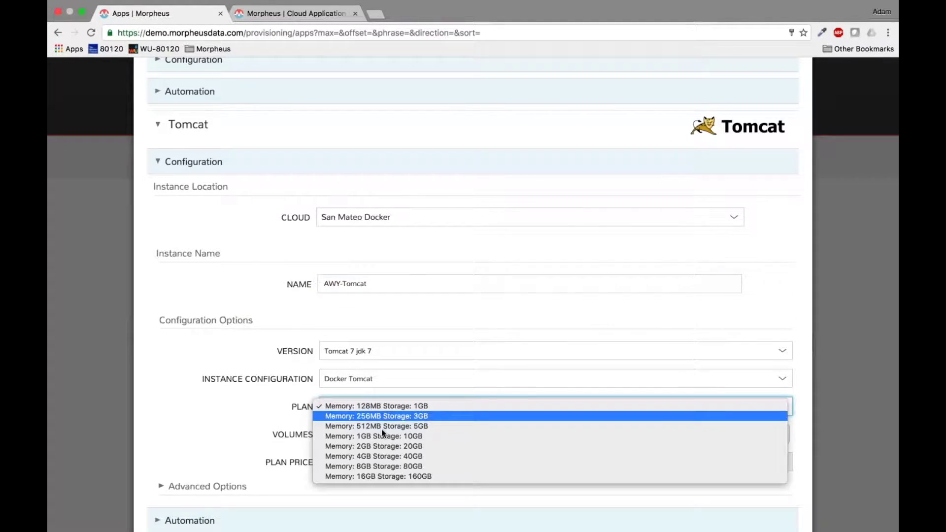
pyautogui.click(381, 436)
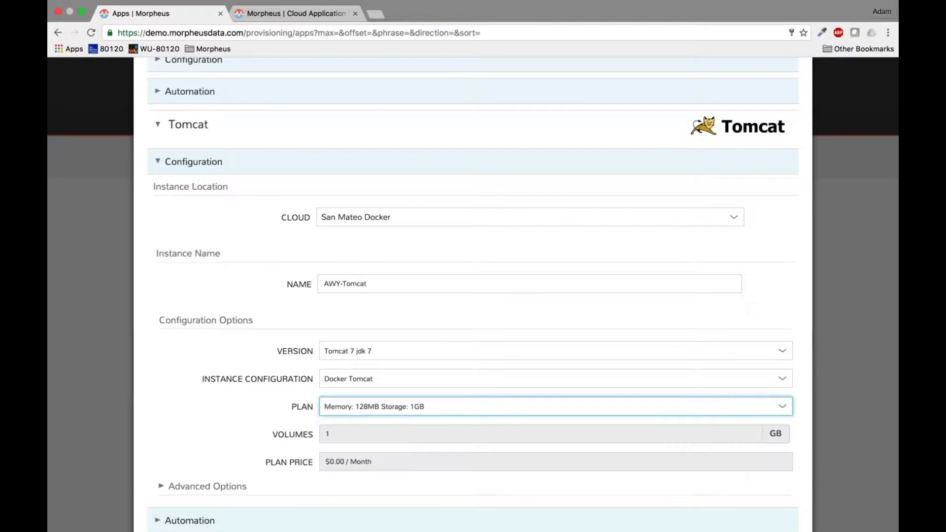
pyautogui.scroll(-1, 226, 398)
pyautogui.scroll(-2, 227, 402)
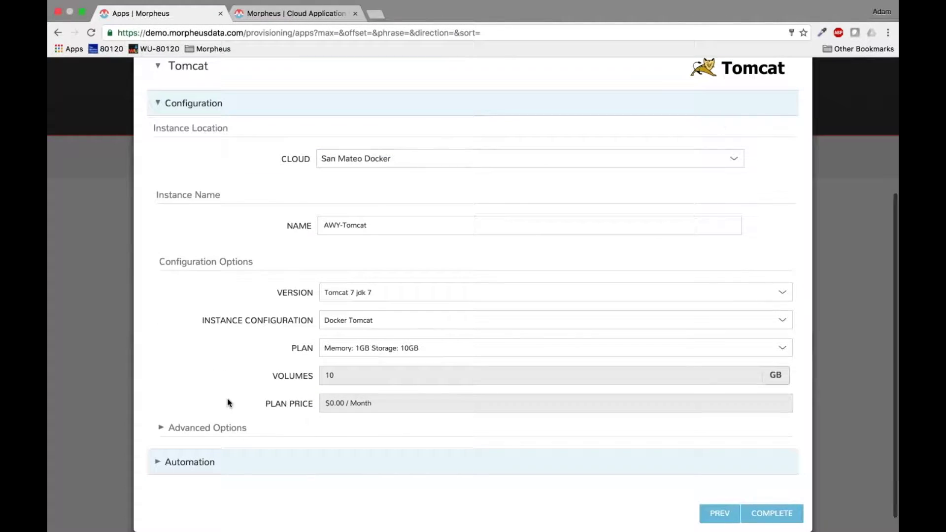
pyautogui.scroll(-1, 229, 403)
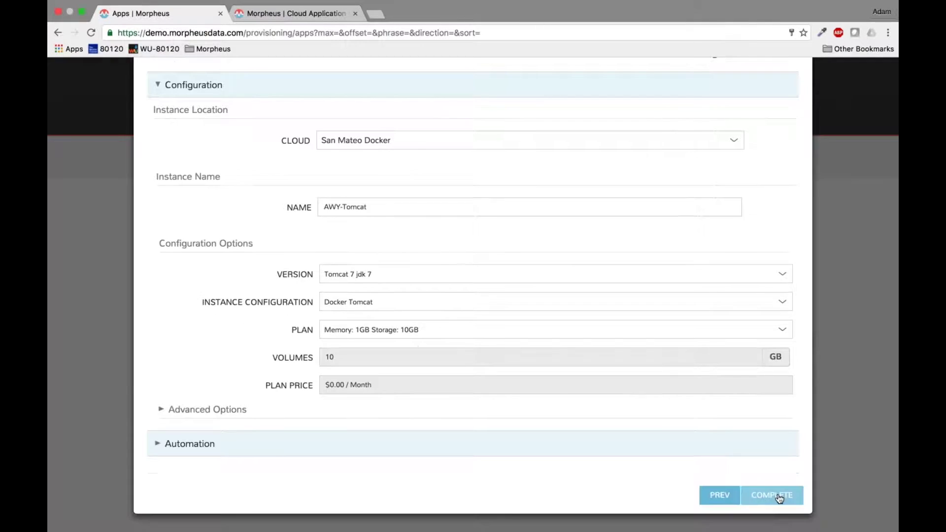
pyautogui.click(779, 499)
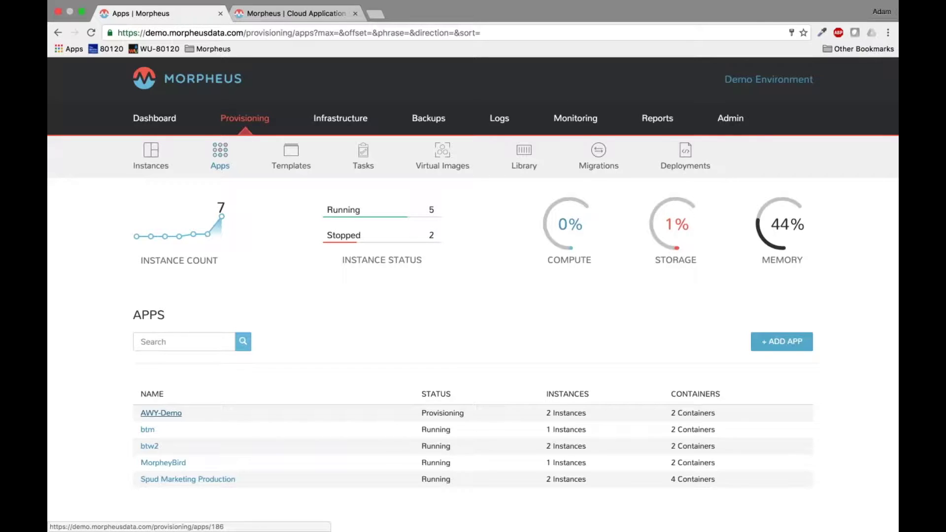
# - Open AWY-Demo, review its monitoring summary, then view its logs
pyautogui.click(162, 413)
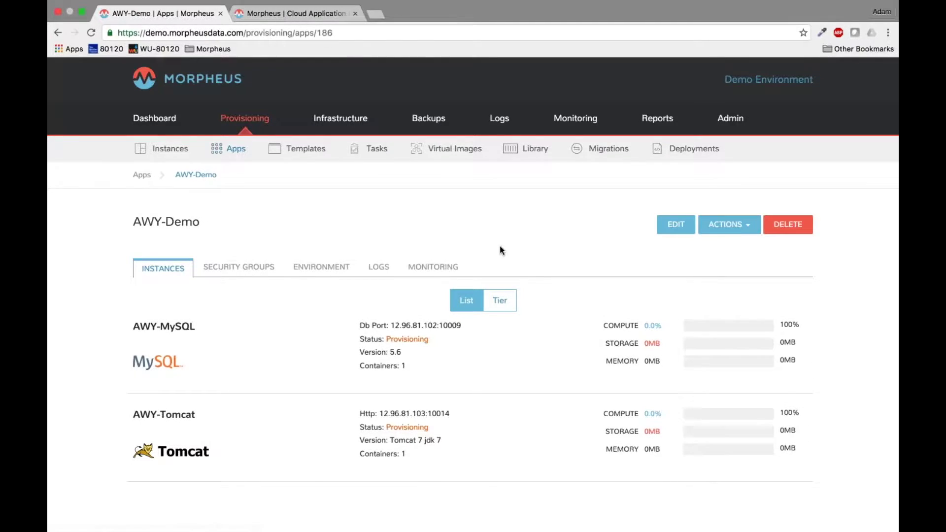
pyautogui.click(214, 330)
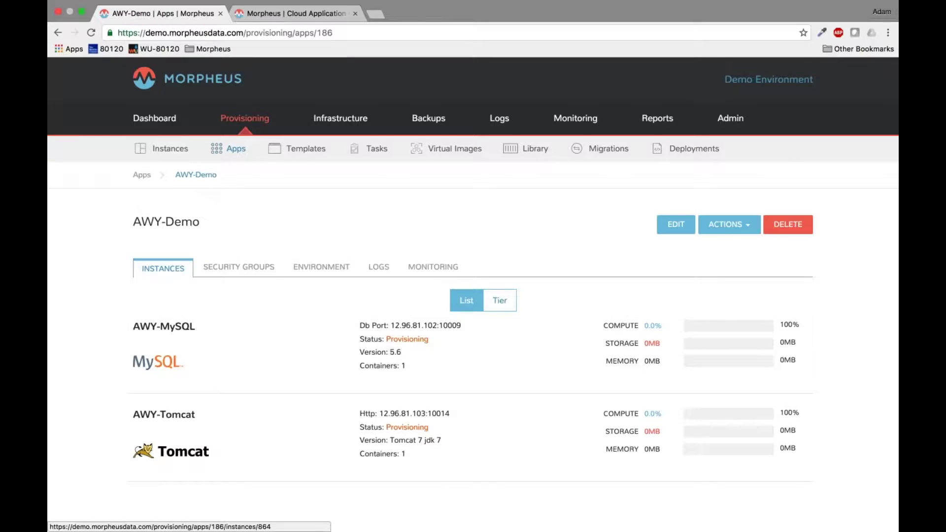
pyautogui.click(434, 267)
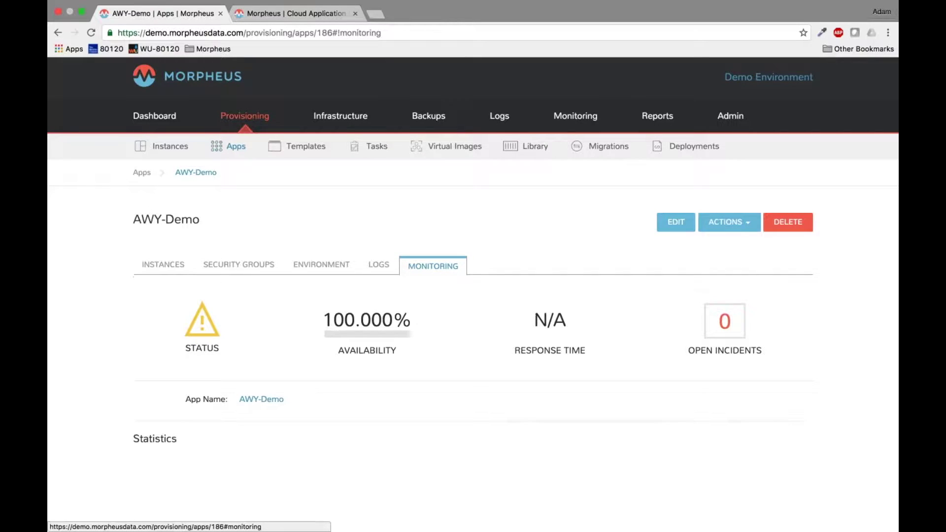
pyautogui.scroll(-3, 474, 296)
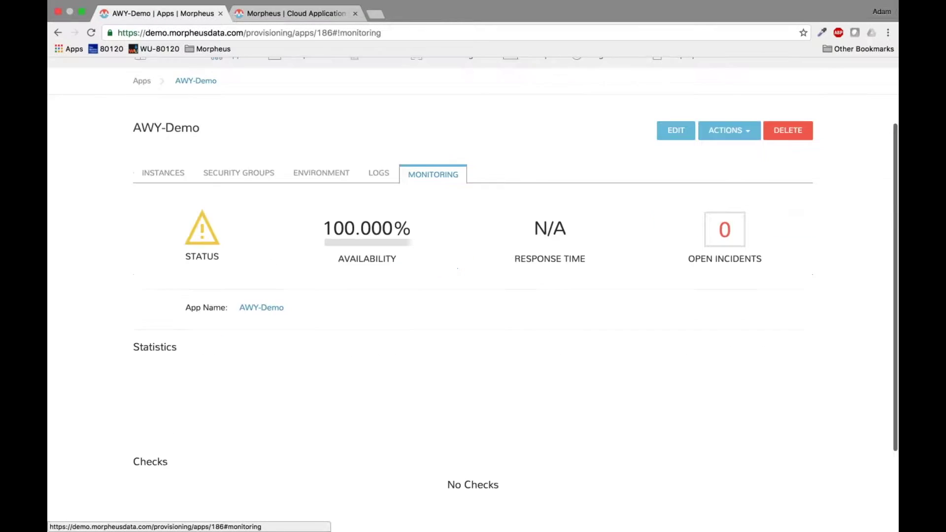
pyautogui.scroll(-1, 473, 273)
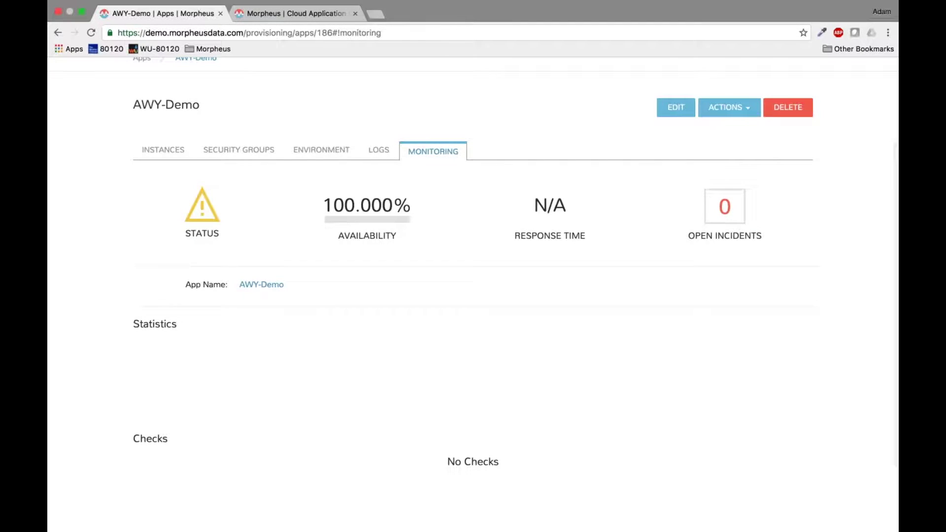
pyautogui.scroll(-3, 473, 296)
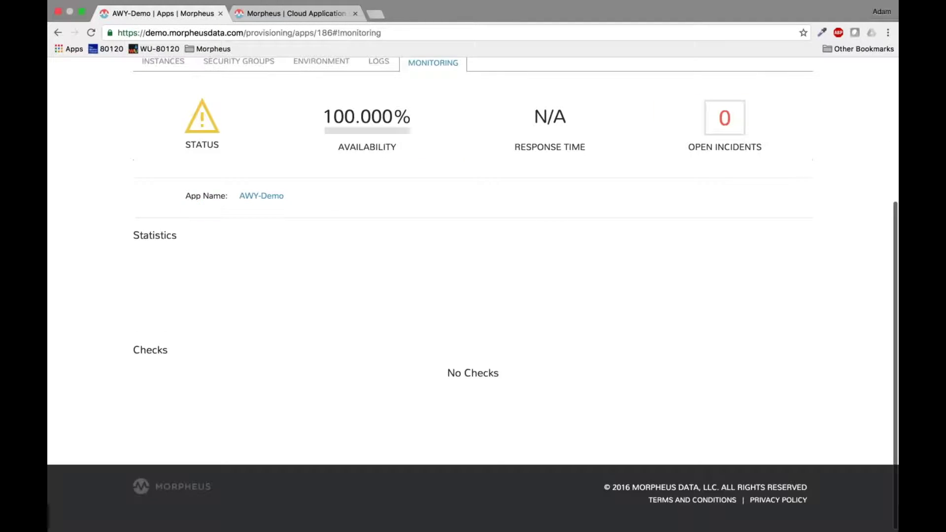
pyautogui.click(378, 61)
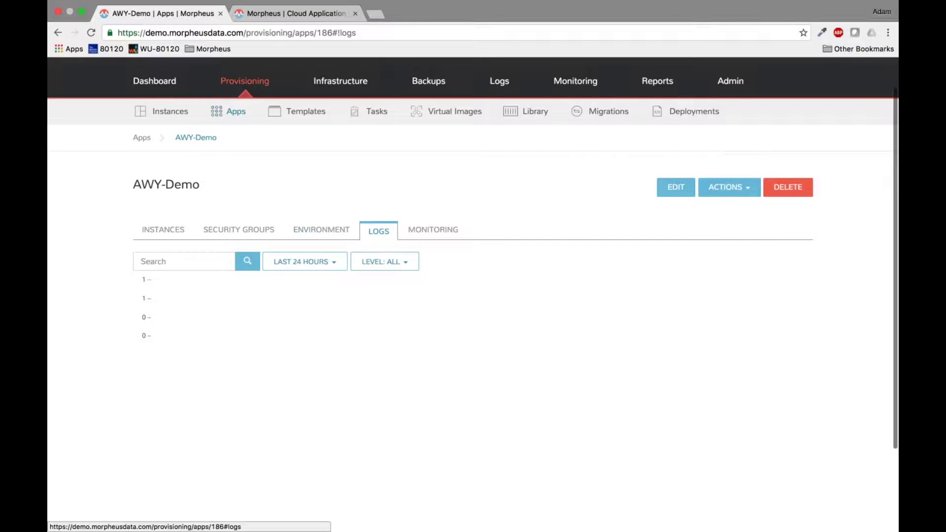
pyautogui.click(321, 229)
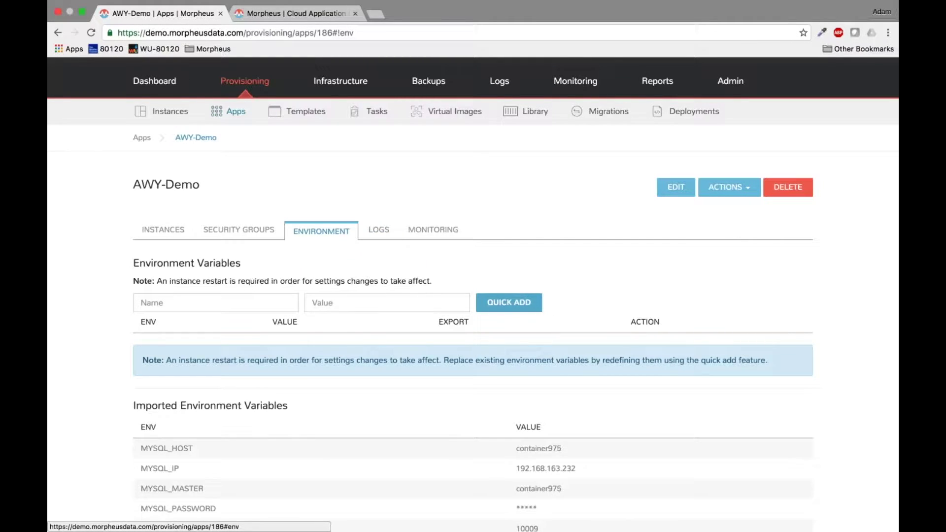
# - Quick-add the environment variable DATABASE_NAME with value spud to AWY-Demo
pyautogui.scroll(-5, 473, 295)
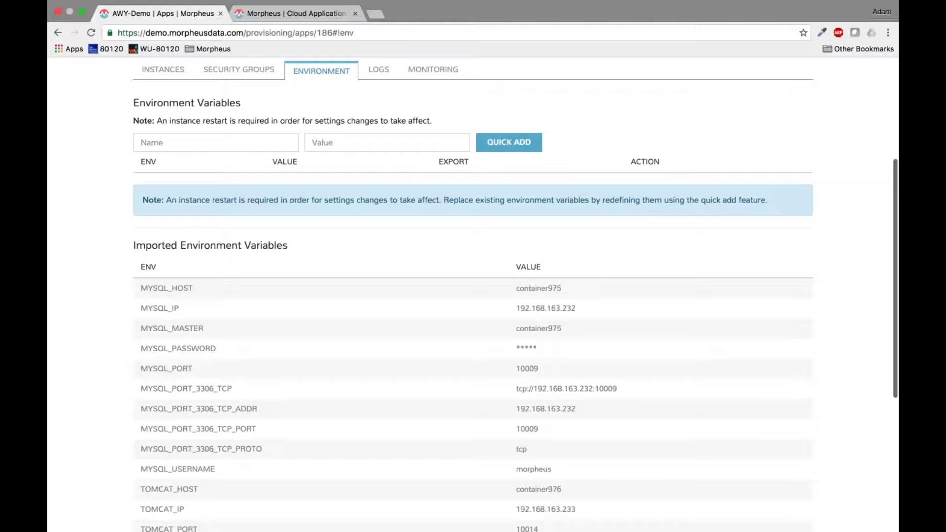
pyautogui.scroll(-5, 250, 141)
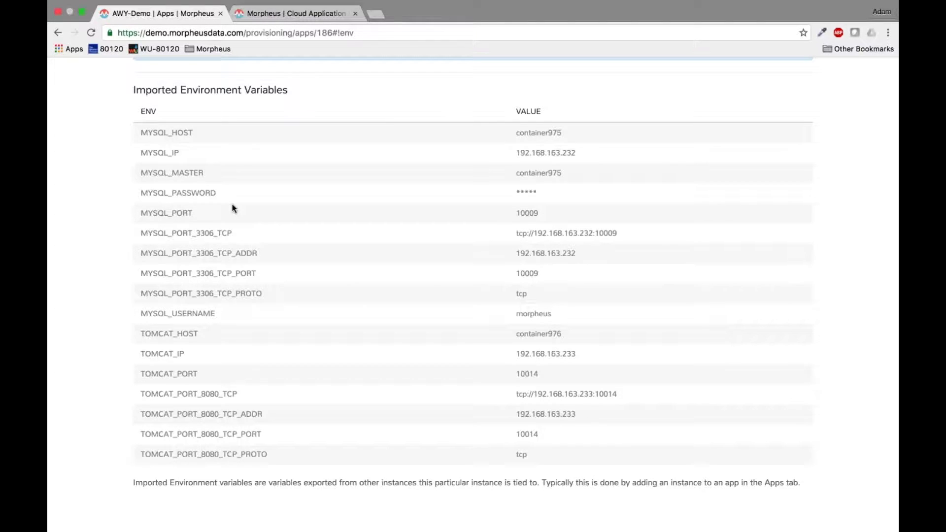
pyautogui.scroll(1, 233, 208)
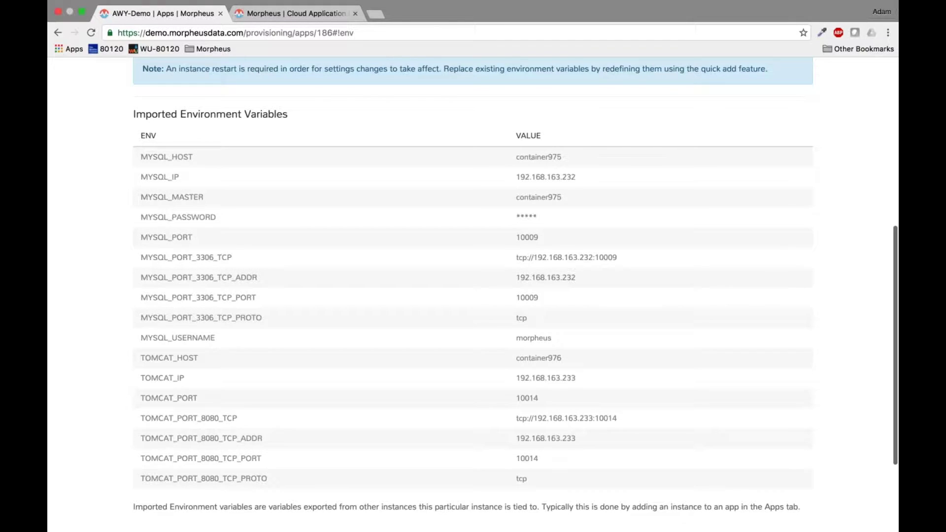
pyautogui.scroll(2, 473, 296)
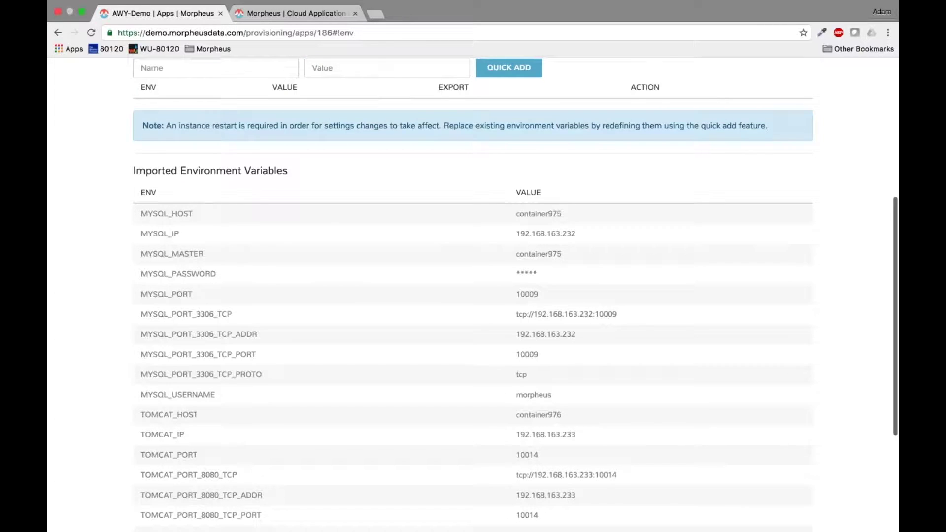
pyautogui.scroll(2, 473, 296)
pyautogui.scroll(1, 473, 296)
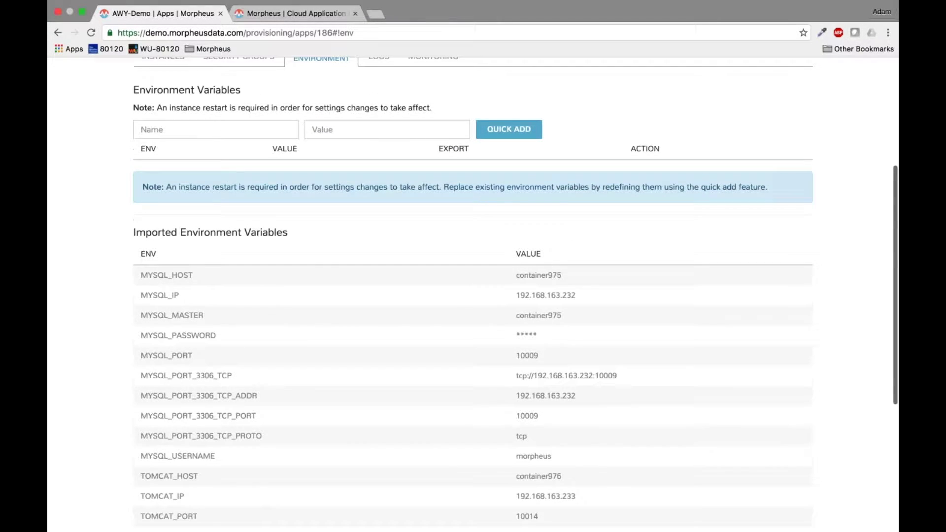
pyautogui.click(215, 129)
pyautogui.write('DAT')
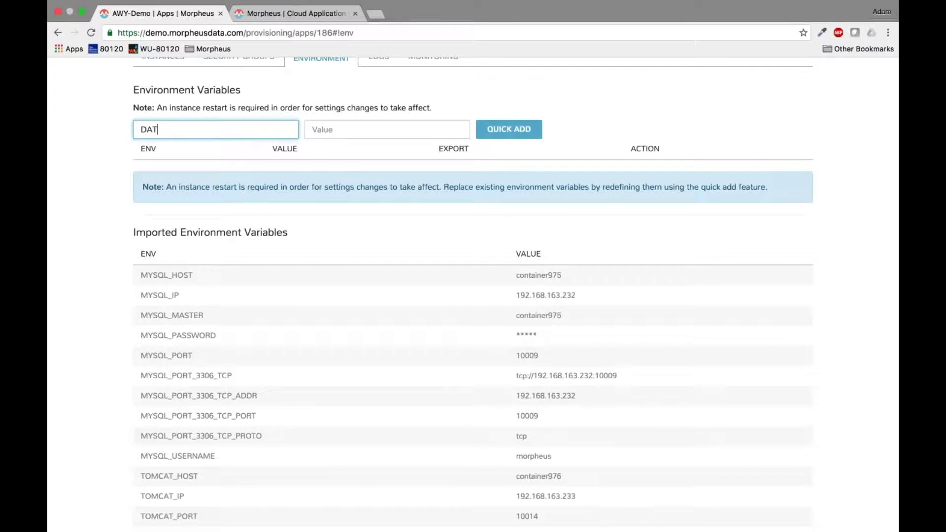
pyautogui.write('ABASE_NAME')
pyautogui.press('Tab')
pyautogui.write('mySQL')
pyautogui.press('BackSpace')
pyautogui.press('BackSpace')
pyautogui.press('BackSpace')
pyautogui.press('BackSpace')
pyautogui.press('BackSpace')
pyautogui.write('spud')
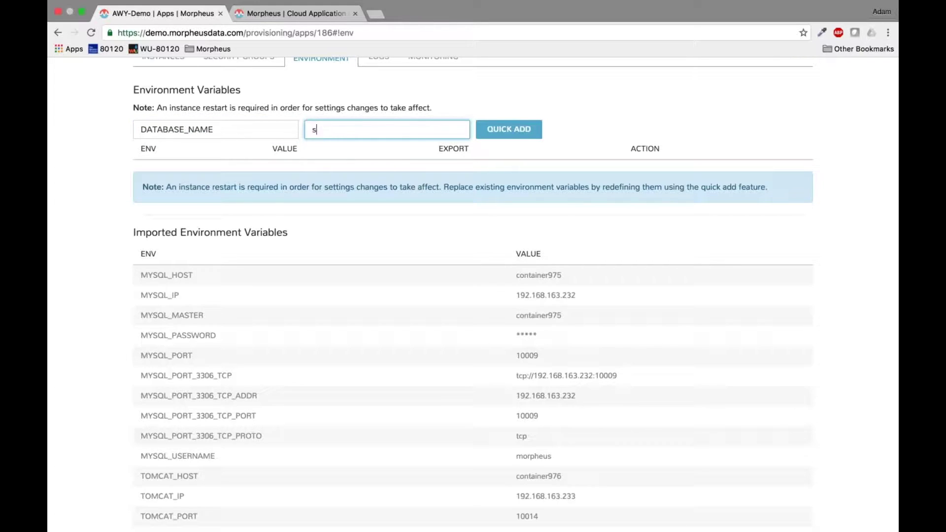
pyautogui.click(527, 128)
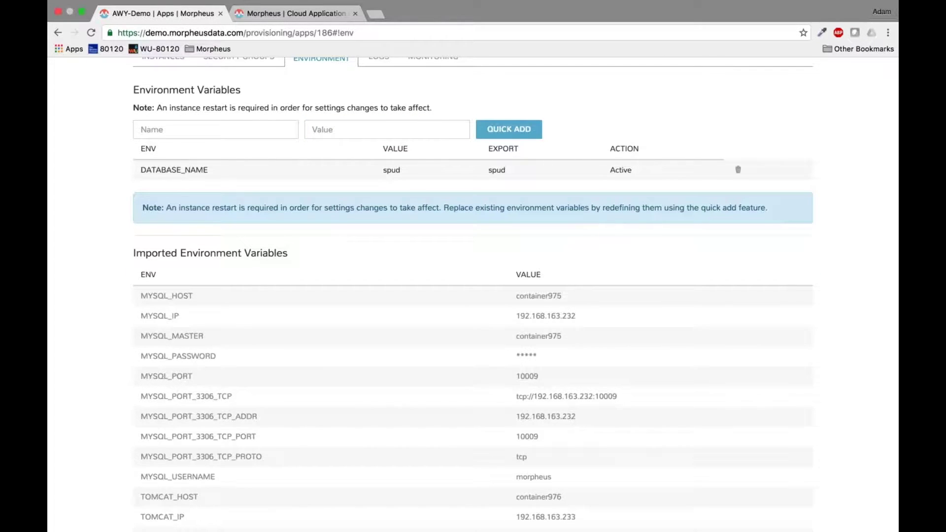
pyautogui.scroll(3, 473, 296)
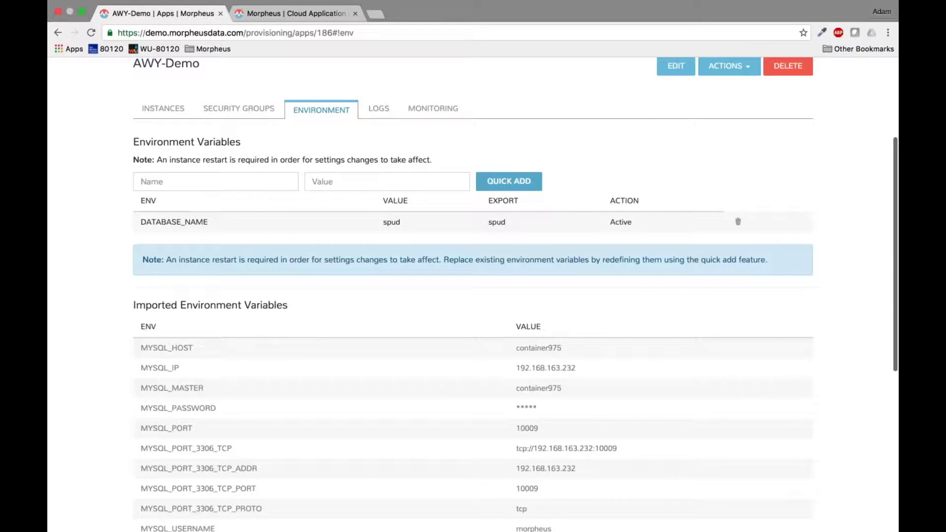
pyautogui.scroll(5, 474, 296)
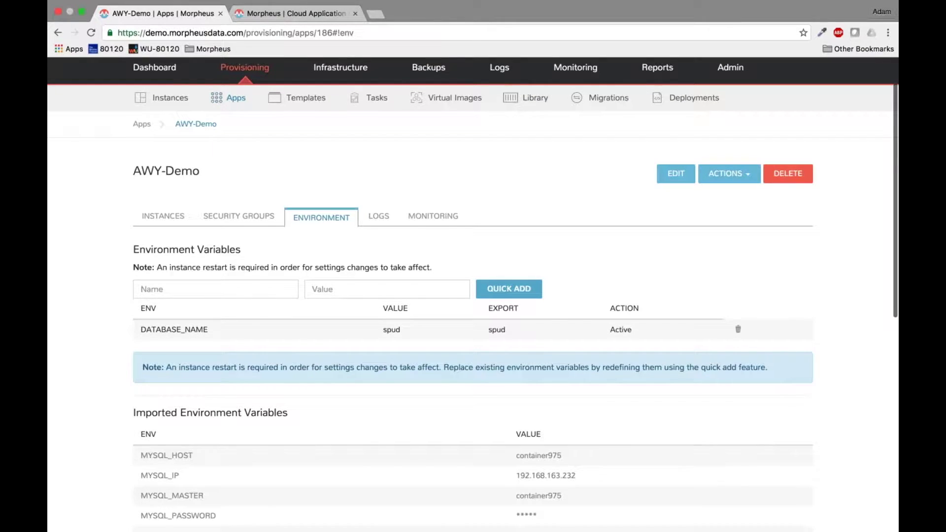
# - Restart the AWY-Tomcat service to apply the variable, then go back to AWY-Demo
pyautogui.click(133, 219)
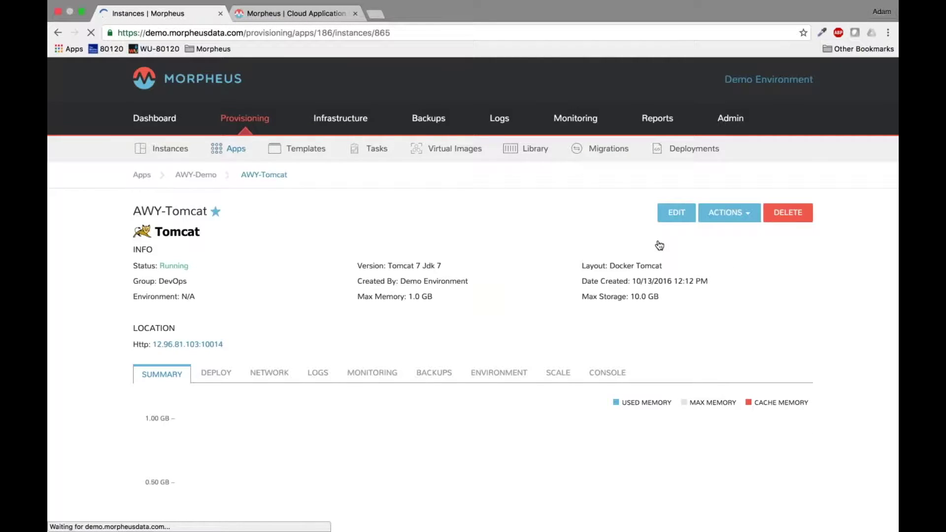
pyautogui.click(730, 216)
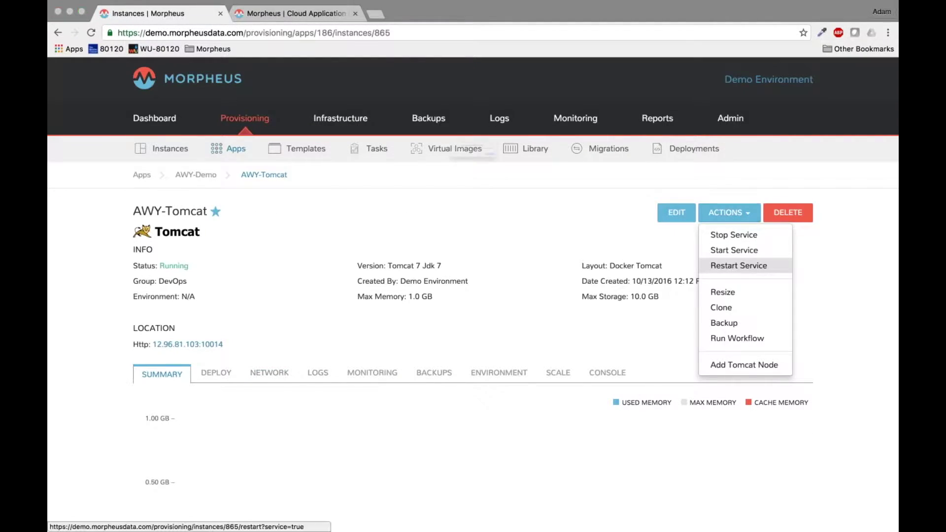
pyautogui.click(739, 265)
pyautogui.click(556, 176)
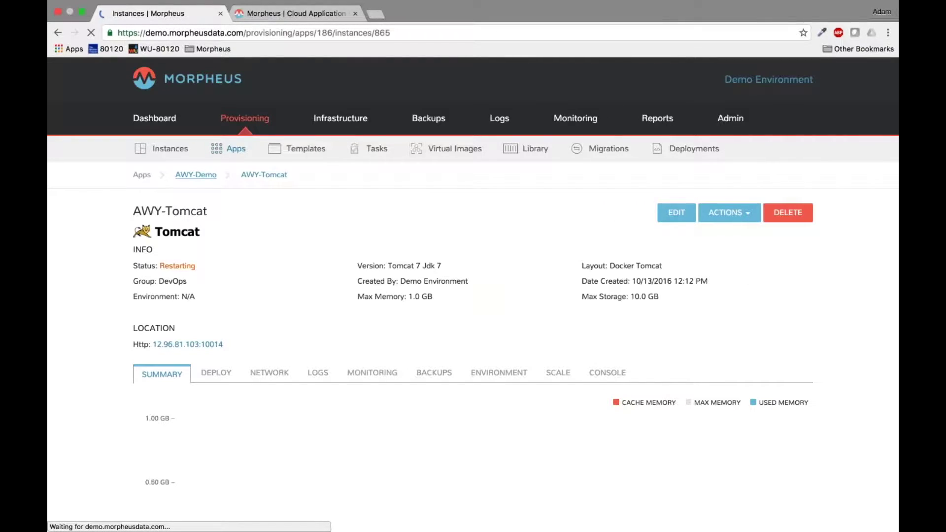
pyautogui.click(195, 175)
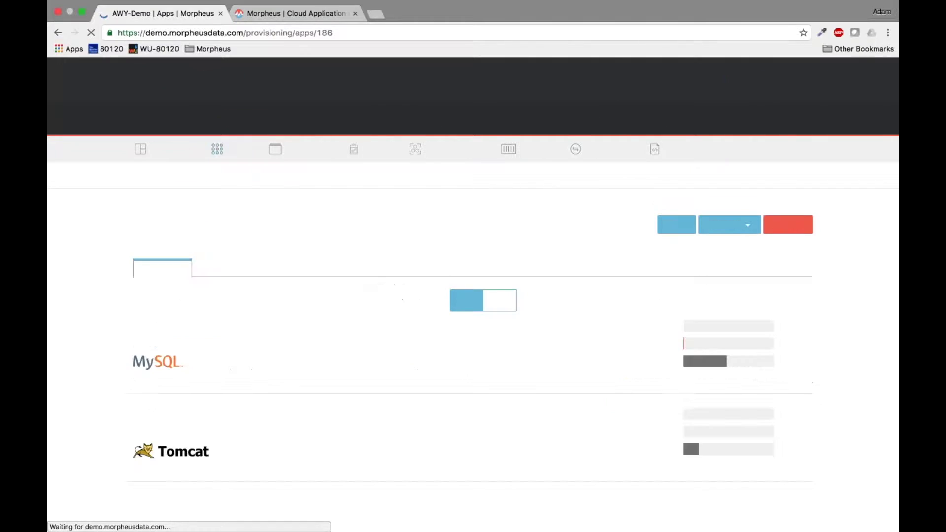
# - Open the AWY-MySQL instance and select its Db Port address 12.96.81.102:10009
pyautogui.click(296, 345)
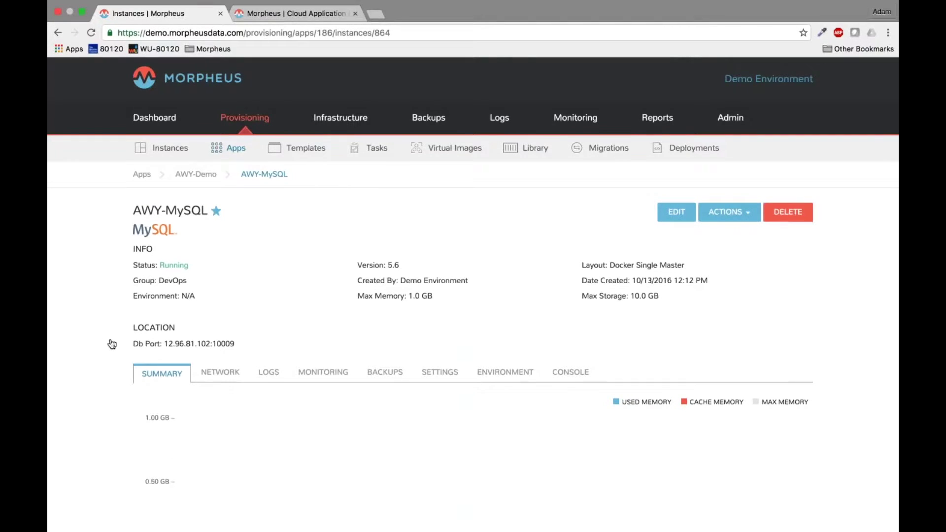
pyautogui.scroll(-3, 112, 344)
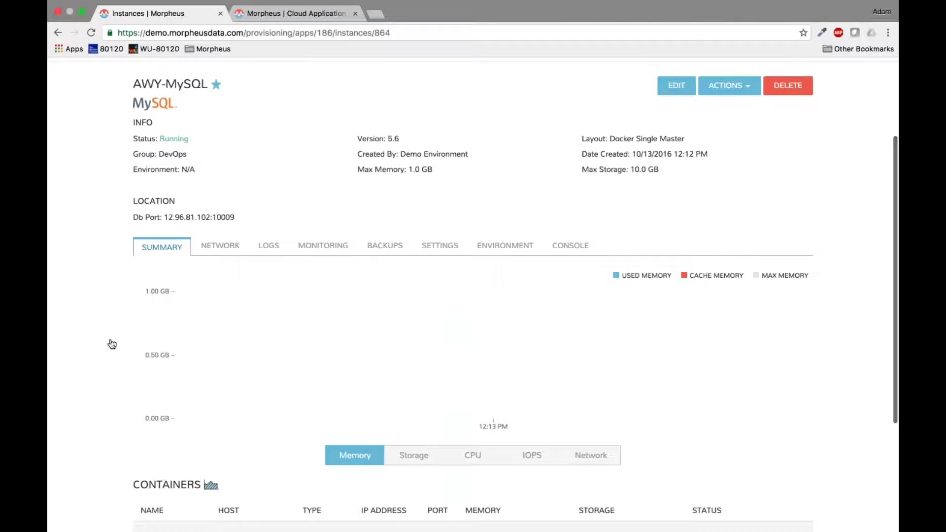
pyautogui.moveTo(235, 218); pyautogui.dragTo(166, 216)
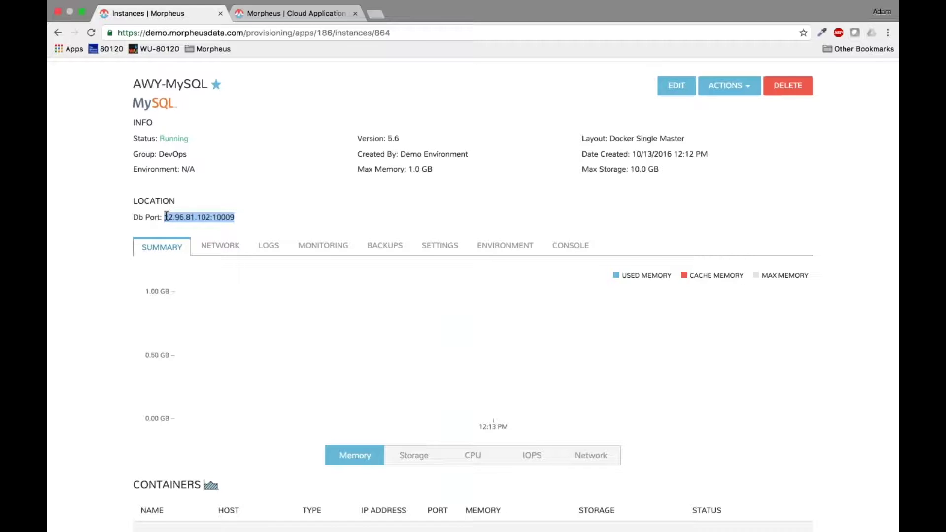
# - Launch Sequel Pro from system search
pyautogui.press('super+space')
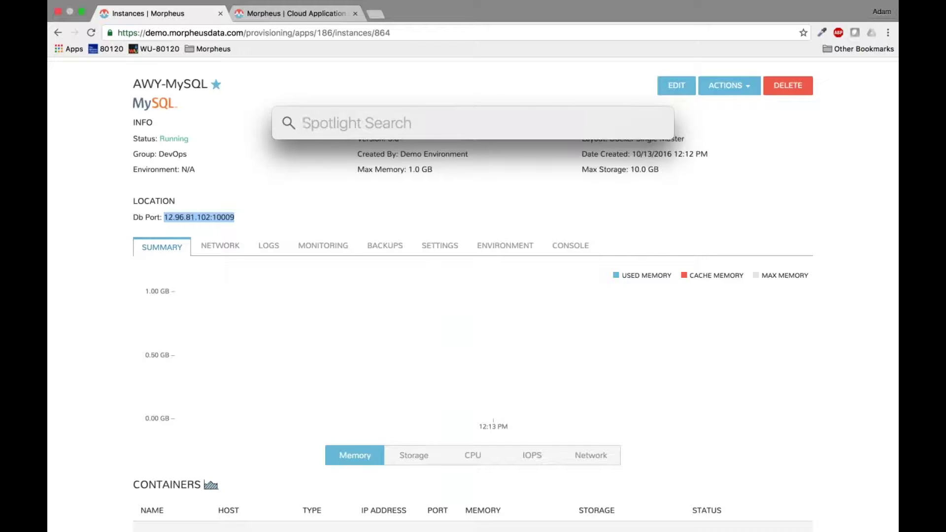
pyautogui.write('s')
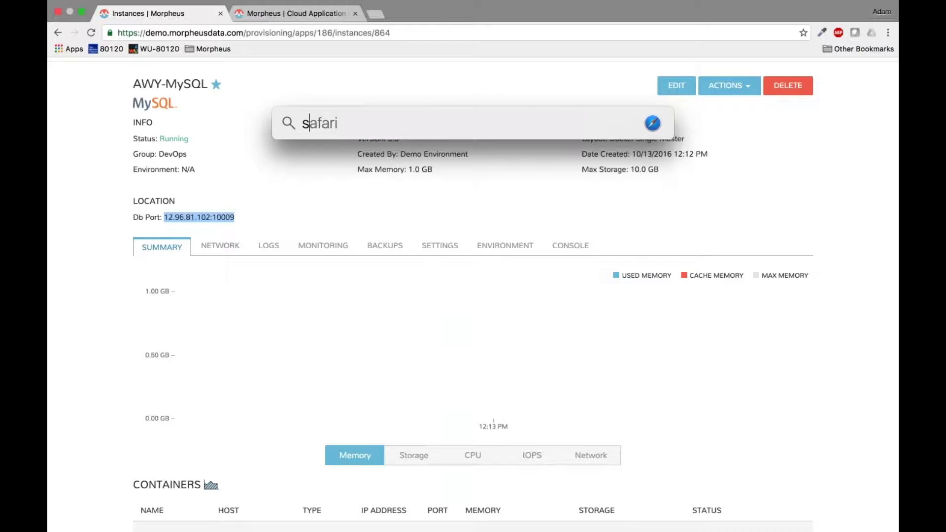
pyautogui.write('equel Pro')
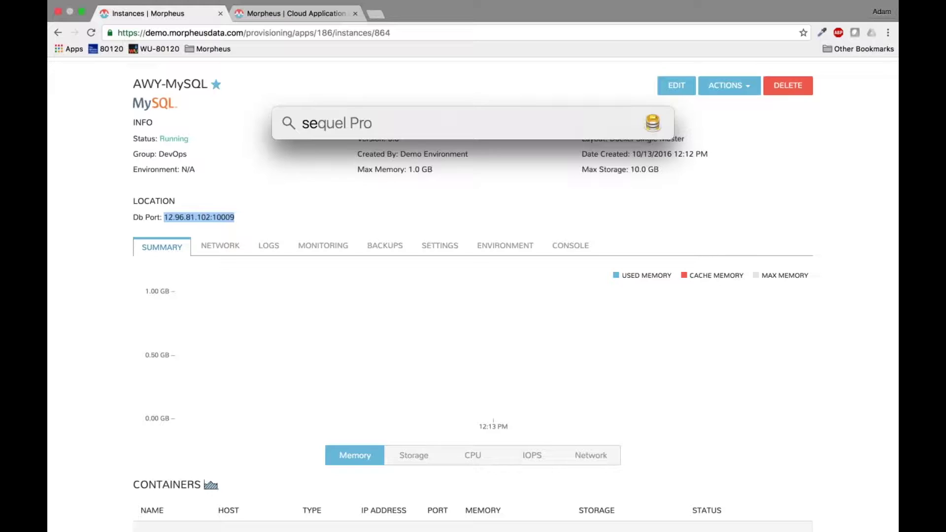
pyautogui.press('Return')
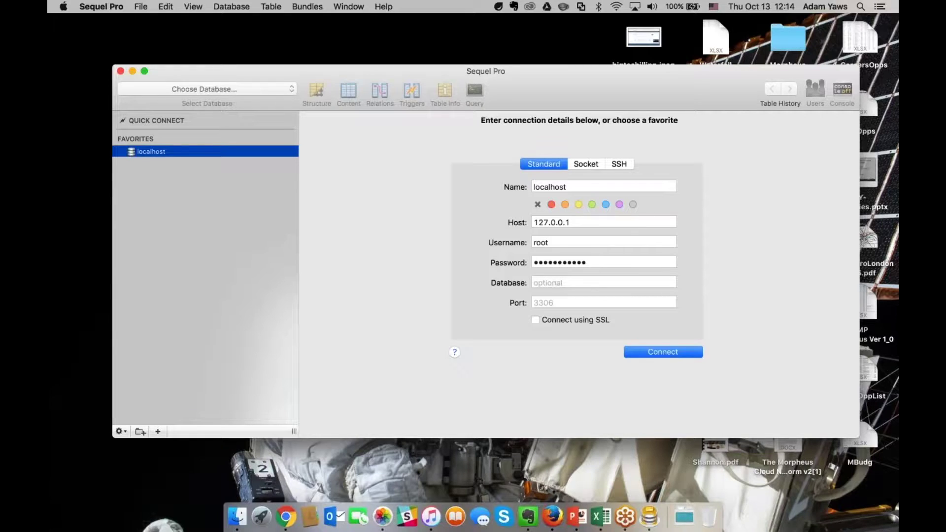
# - Connect to the localhost MySQL server in Sequel Pro and add a new database named spud
pyautogui.press('Return')
pyautogui.click(207, 89)
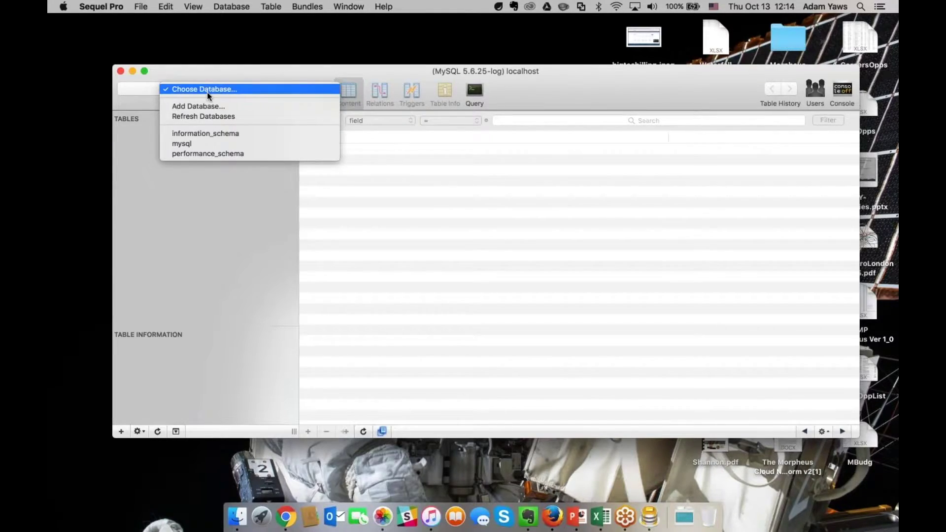
pyautogui.click(207, 104)
pyautogui.click(556, 170)
# - Import spud_marketing_2015-06-23.sql into the spud database
pyautogui.click(142, 7)
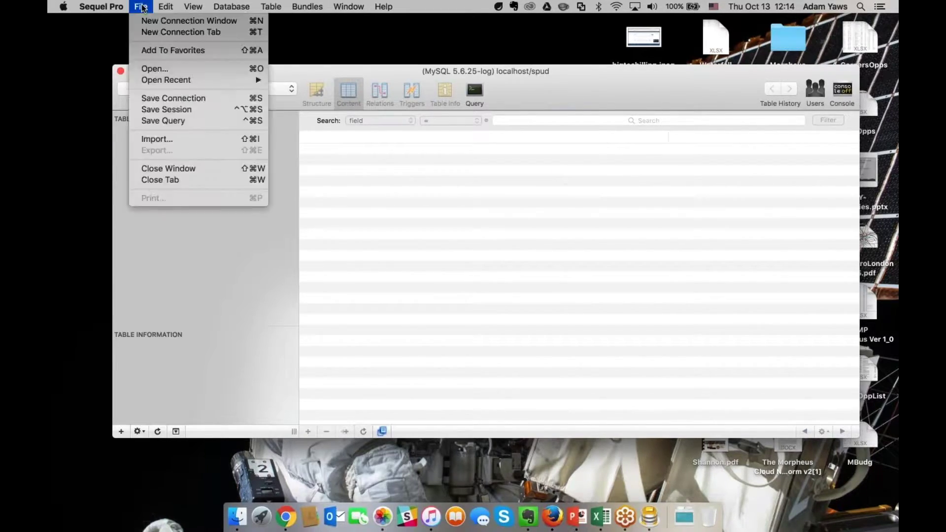
pyautogui.click(170, 140)
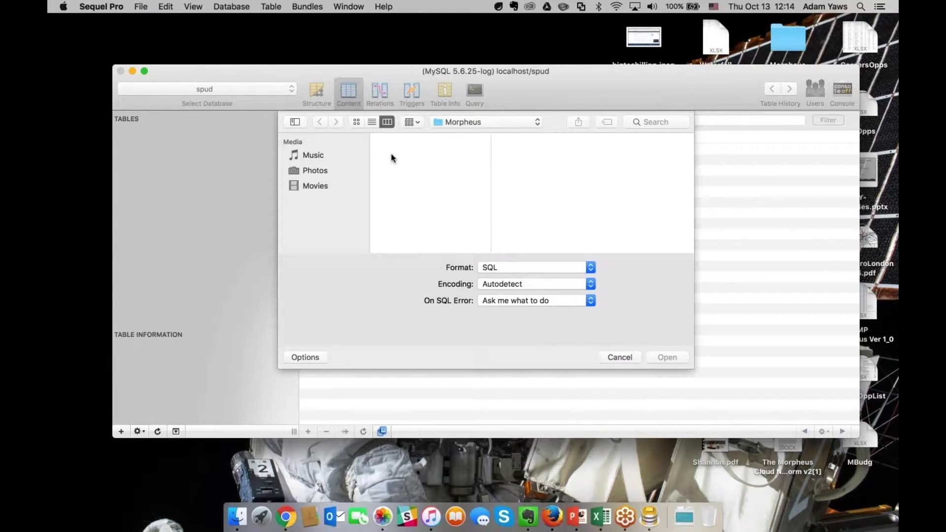
pyautogui.click(389, 160)
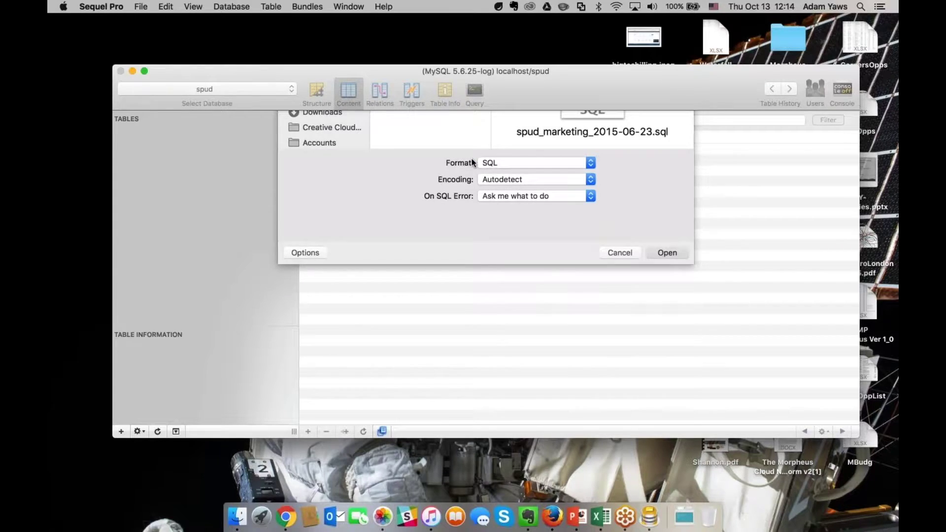
pyautogui.press('Return')
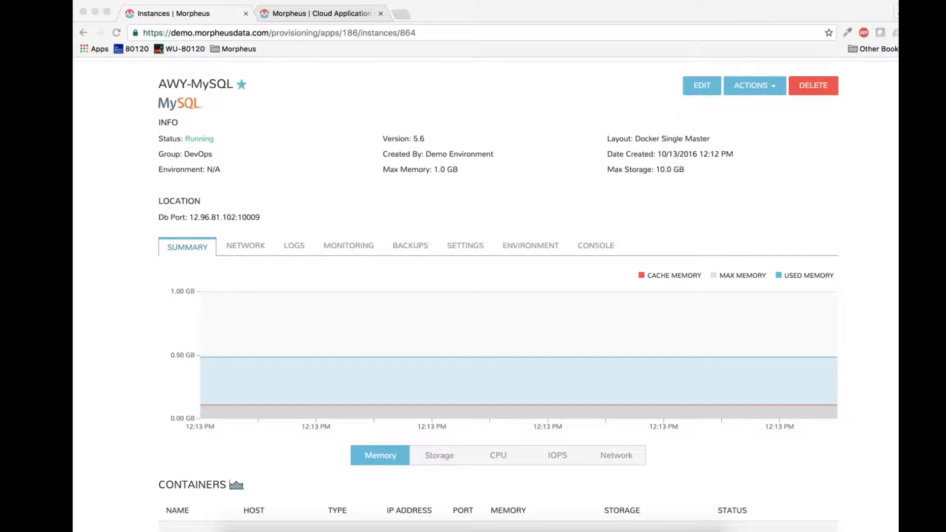
# - Return to the AWY-Demo app and open the AWY-Tomcat instance details
pyautogui.press('super+r')
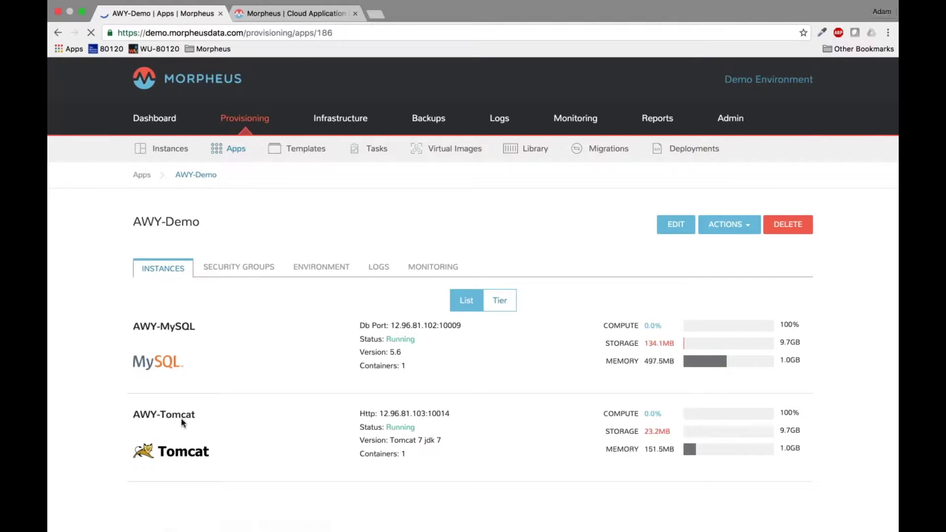
pyautogui.click(195, 425)
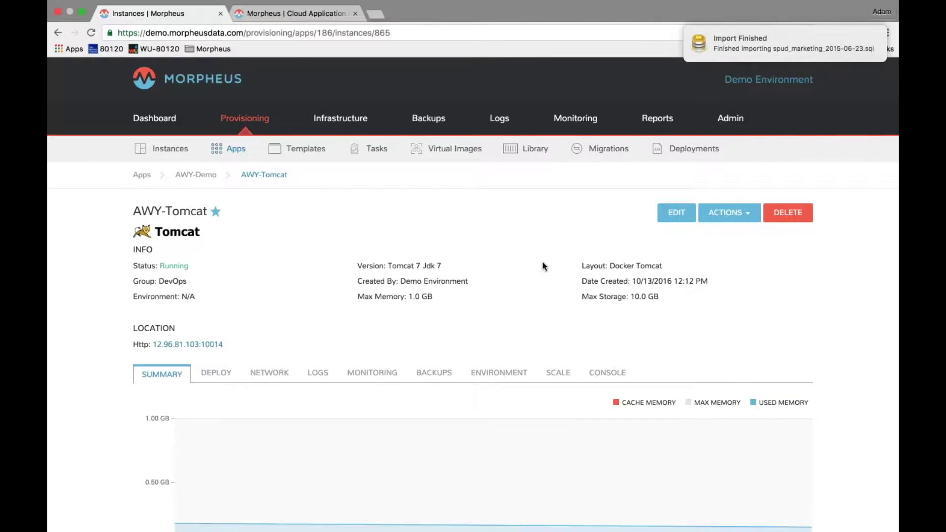
pyautogui.scroll(-1, 544, 267)
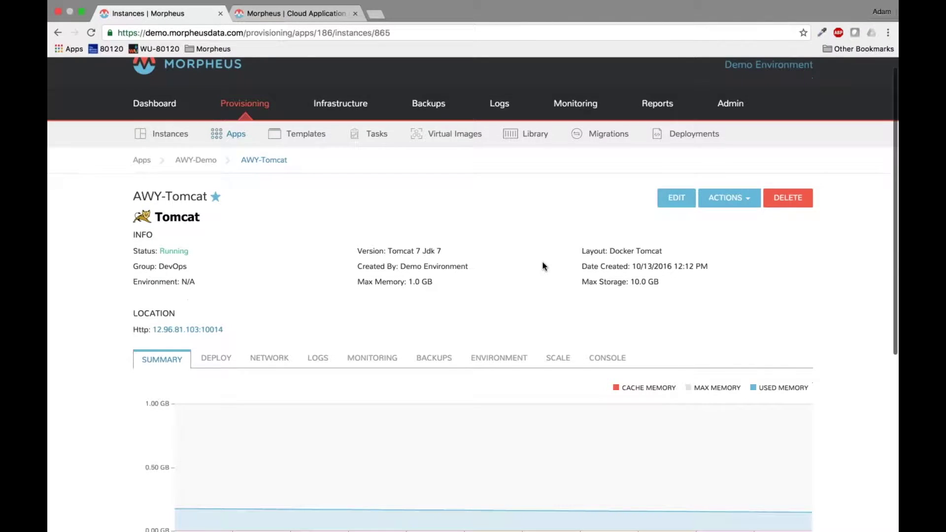
pyautogui.scroll(-1, 544, 267)
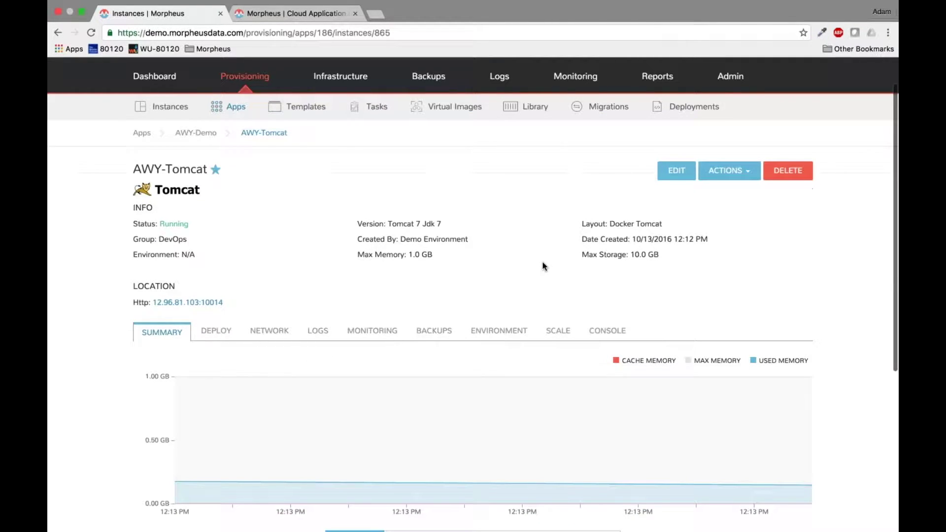
pyautogui.scroll(-1, 544, 267)
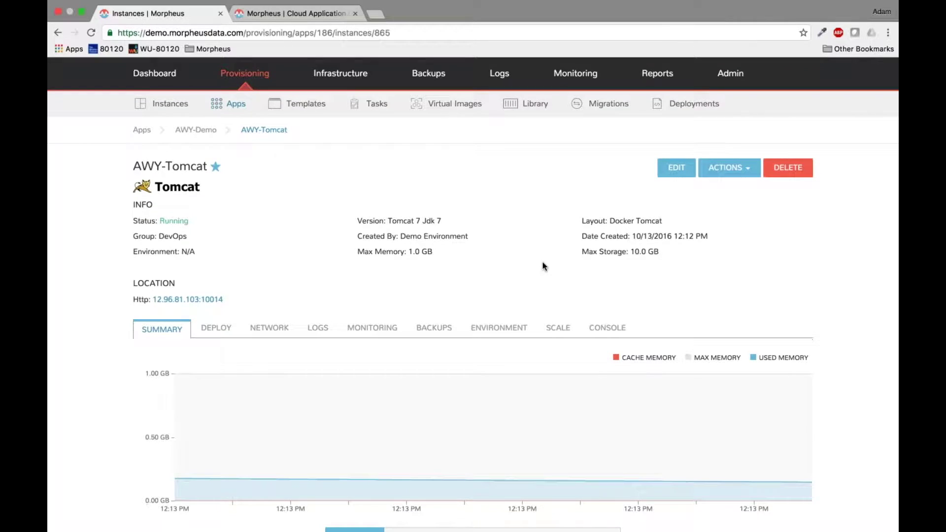
pyautogui.scroll(-1, 544, 267)
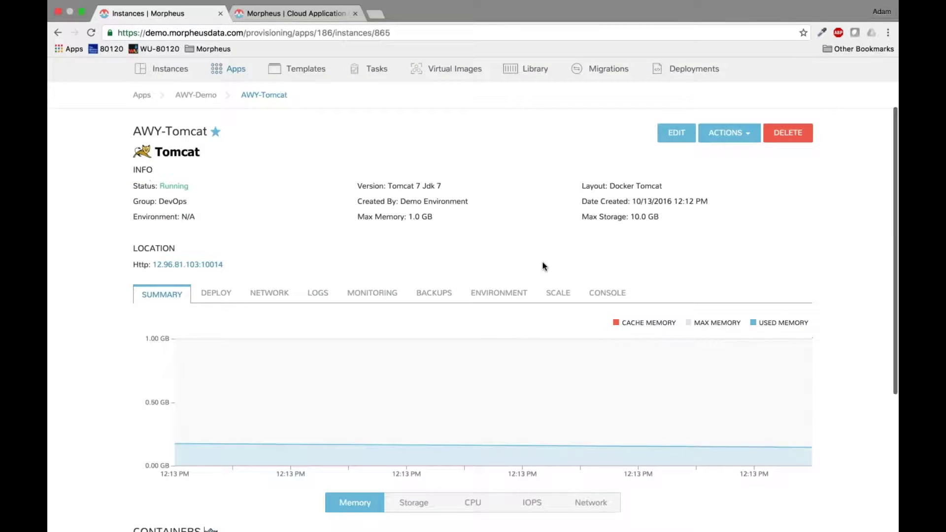
# - Review AWY-Tomcat's environment variables, including DATABASE_NAME spud, then view its deployment history
pyautogui.click(499, 292)
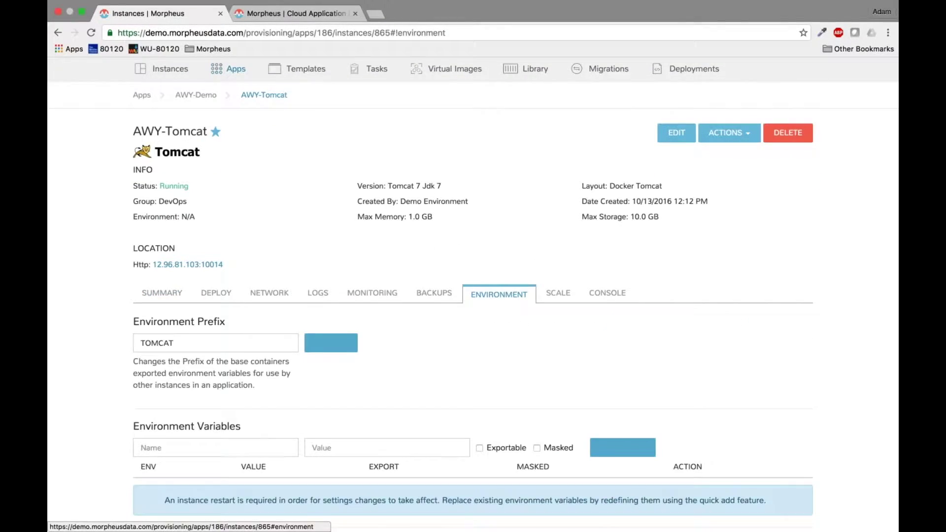
pyautogui.scroll(-5, 510, 220)
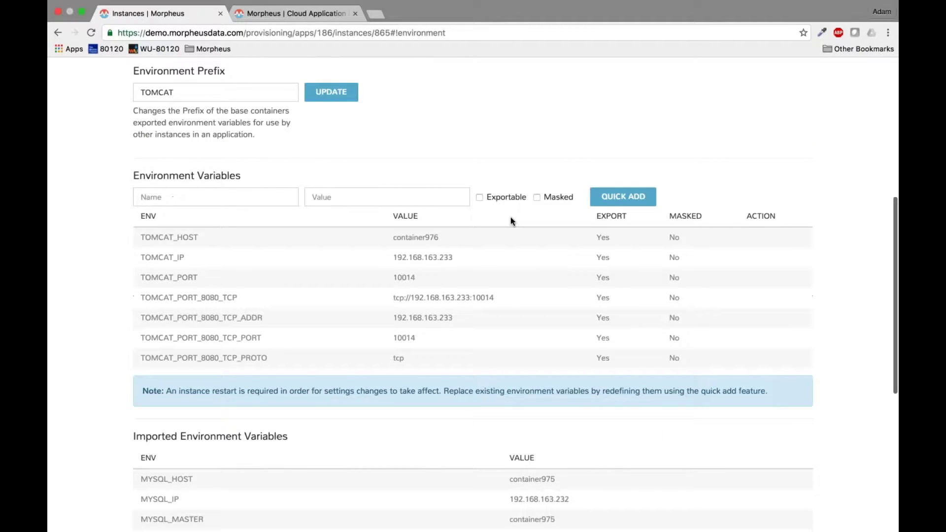
pyautogui.scroll(-5, 510, 217)
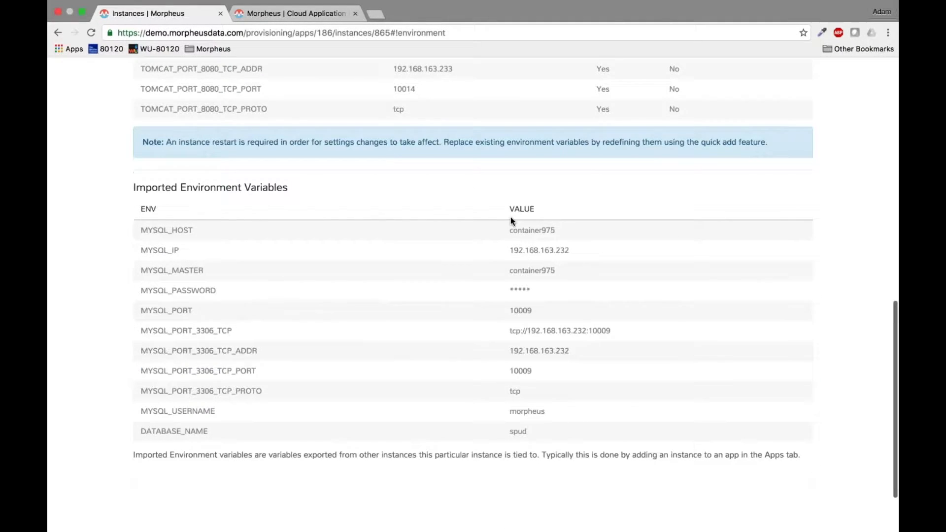
pyautogui.scroll(3, 265, 181)
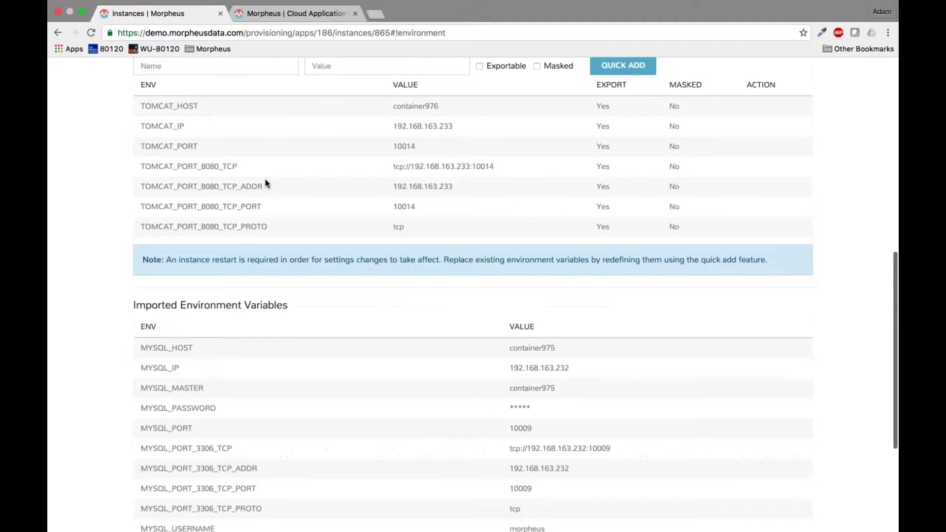
pyautogui.scroll(6, 265, 181)
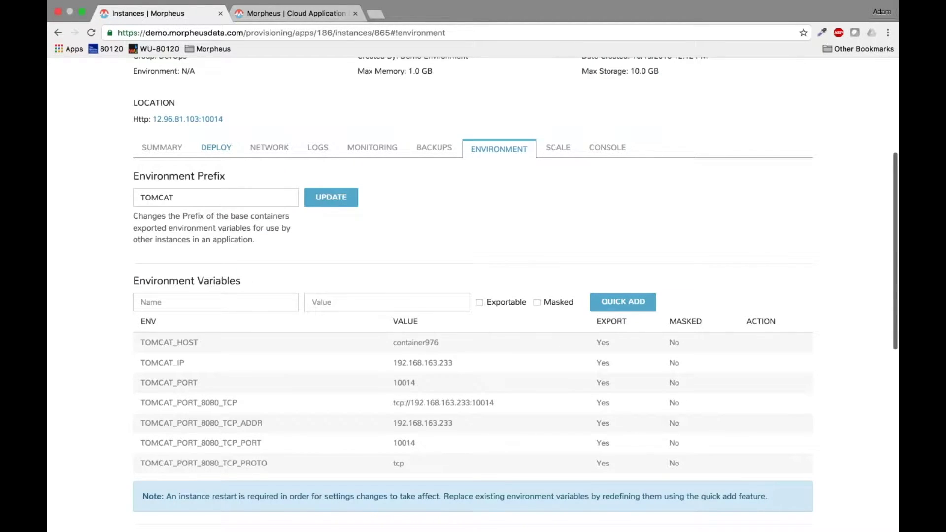
pyautogui.click(216, 148)
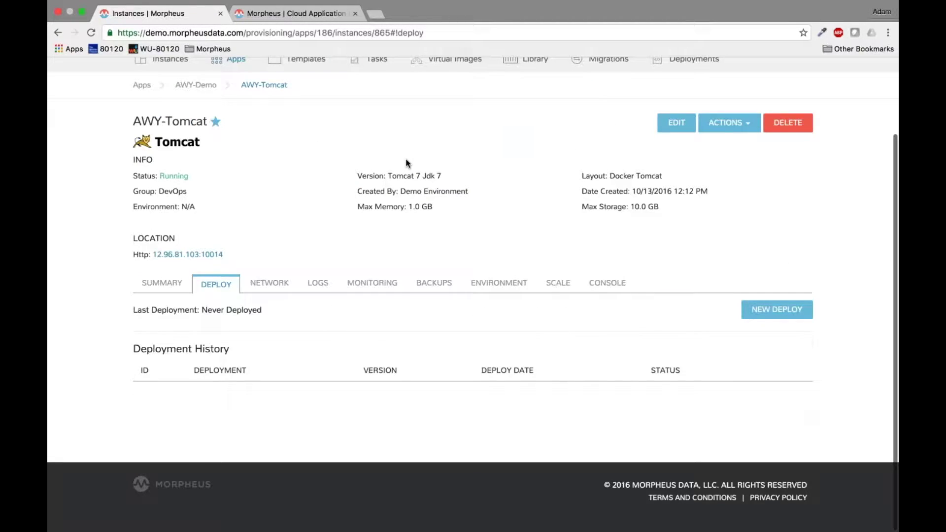
pyautogui.scroll(1, 767, 326)
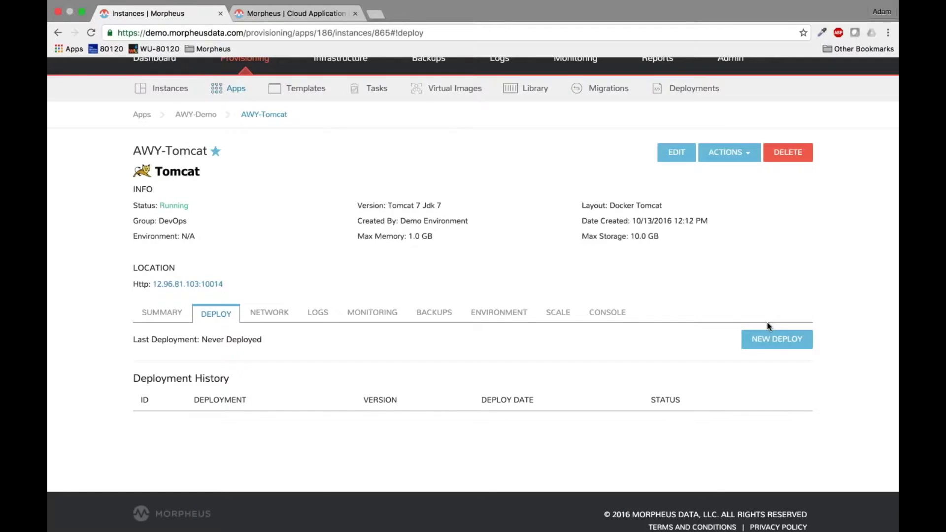
# - Start a new deployment of Spud Marketing version 1.1 on AWY-Tomcat
pyautogui.click(774, 340)
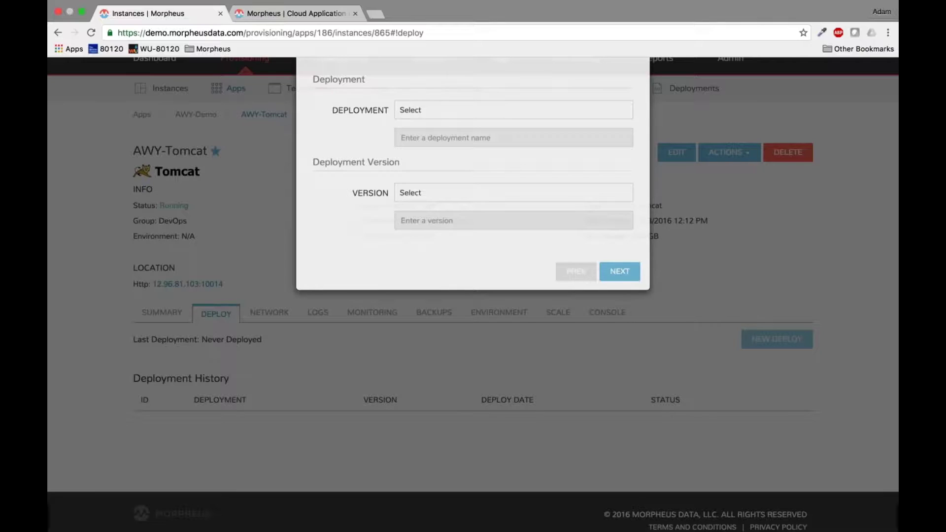
pyautogui.click(490, 188)
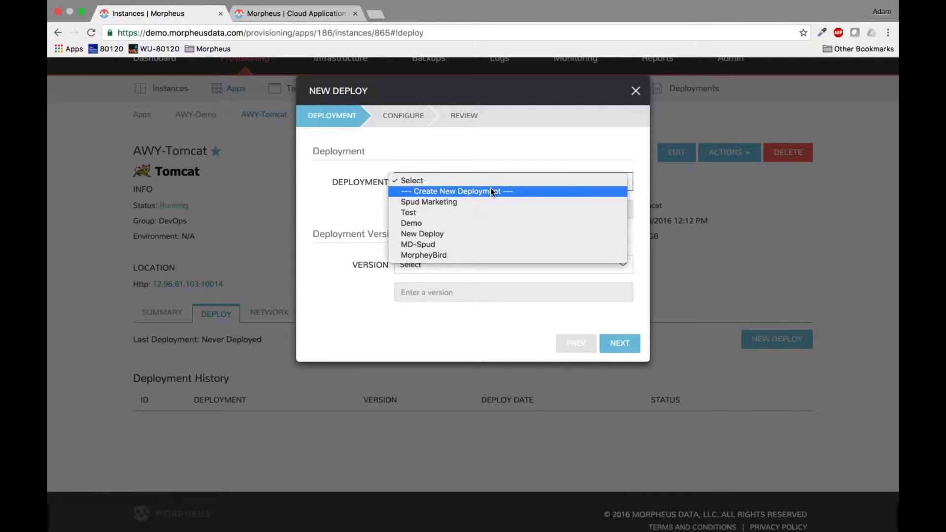
pyautogui.click(481, 203)
pyautogui.click(428, 268)
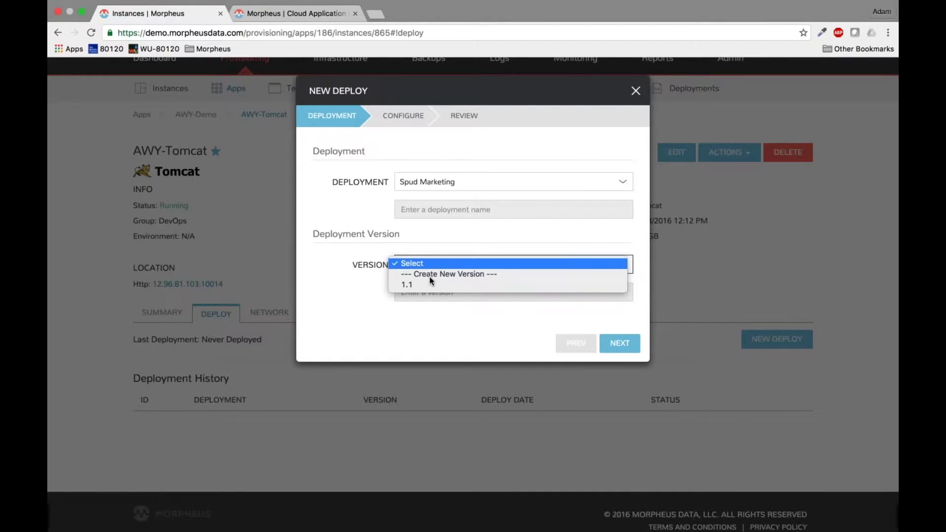
pyautogui.click(440, 284)
pyautogui.click(620, 343)
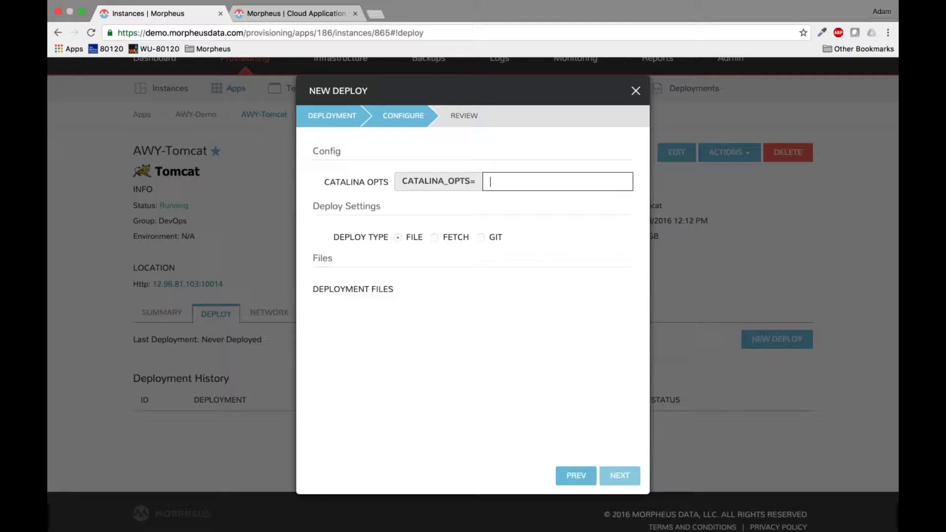
# - Set CATALINA_OPTS to -Dgrails.env=prod and complete the deployment
pyautogui.write('-D')
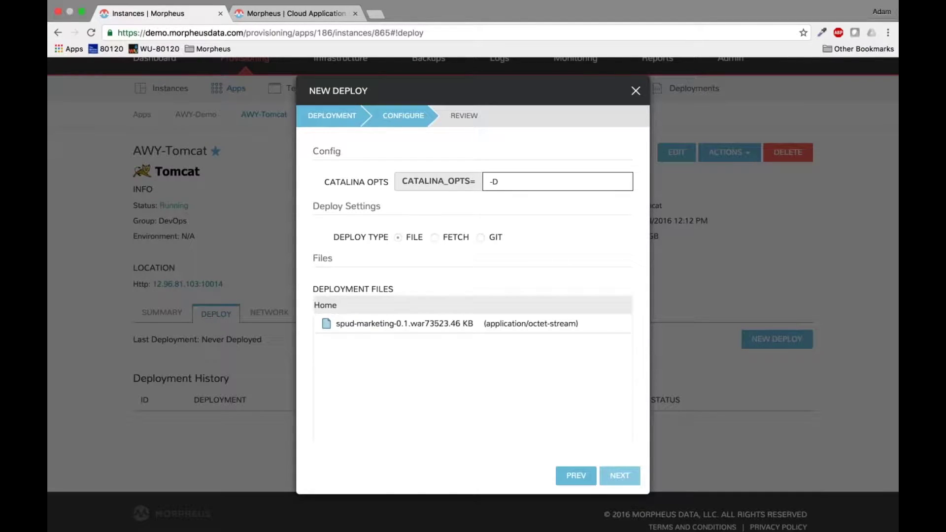
pyautogui.write('grails.env=prod')
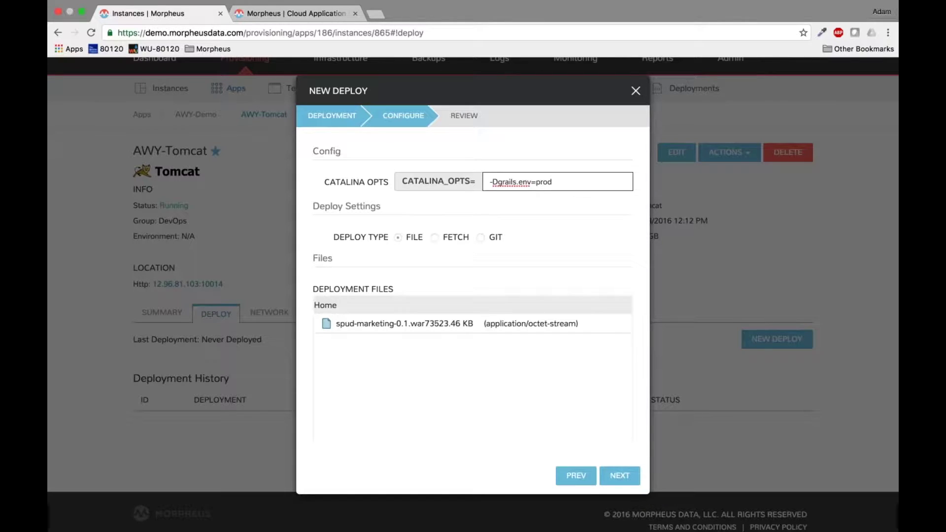
pyautogui.moveTo(425, 323); pyautogui.dragTo(476, 323)
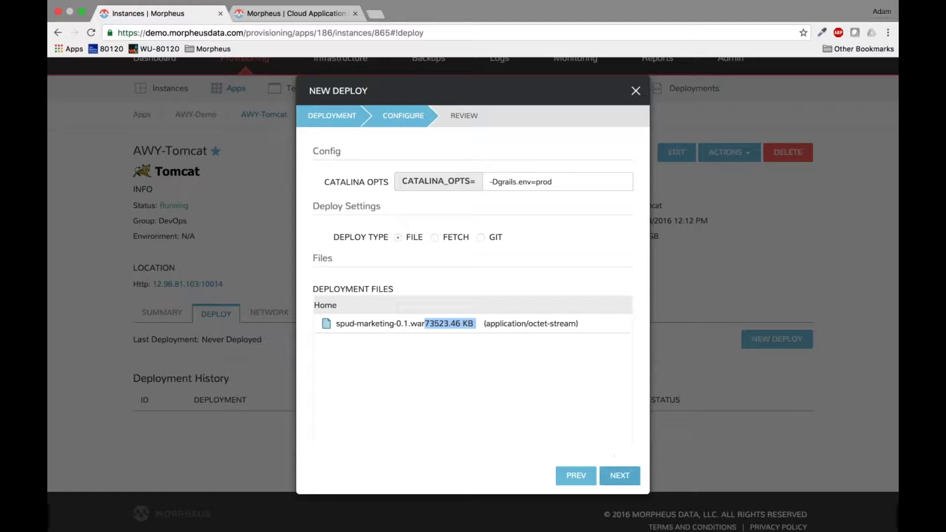
pyautogui.click(620, 474)
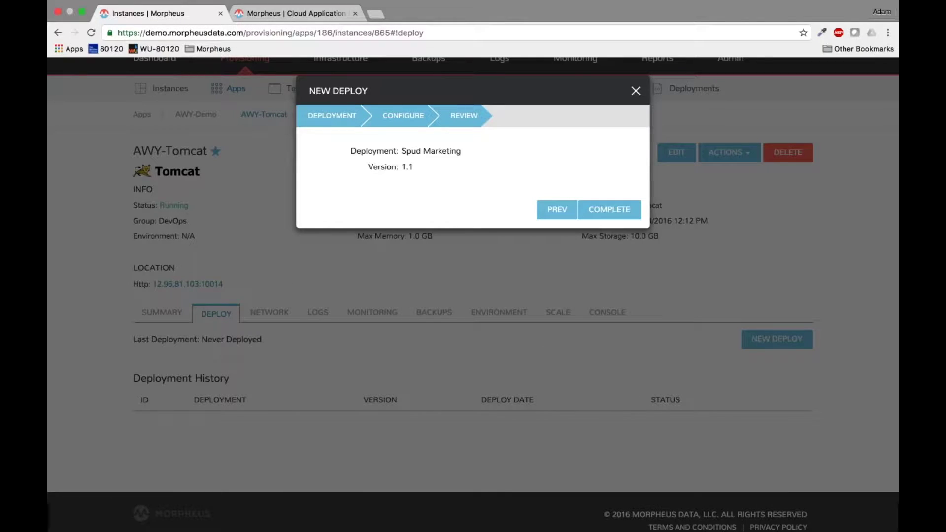
pyautogui.click(623, 215)
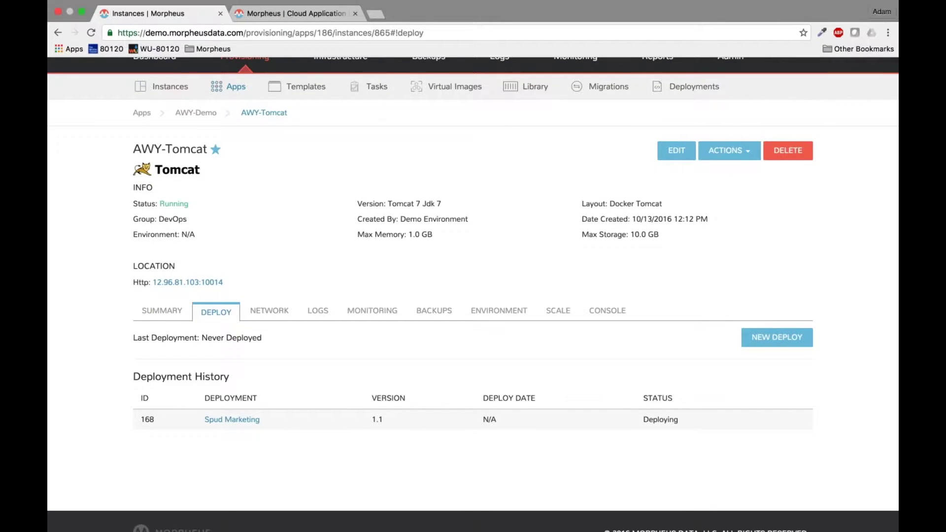
# - Open a console session on the AWY-Tomcat container
pyautogui.scroll(-2, 473, 294)
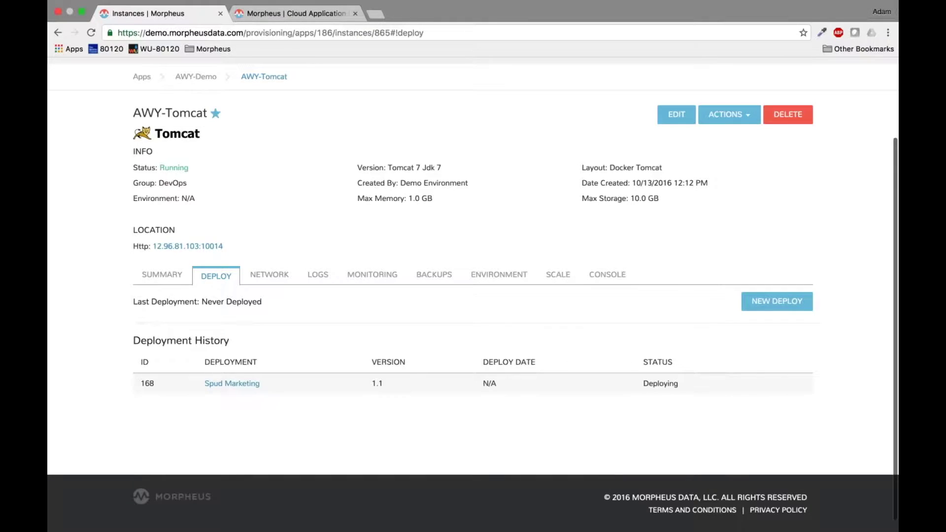
pyautogui.click(607, 275)
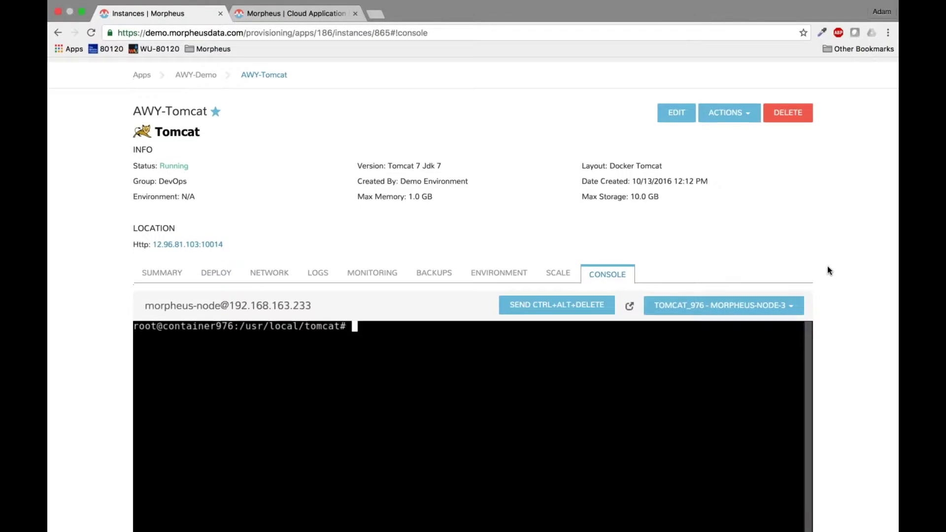
pyautogui.scroll(-5, 827, 266)
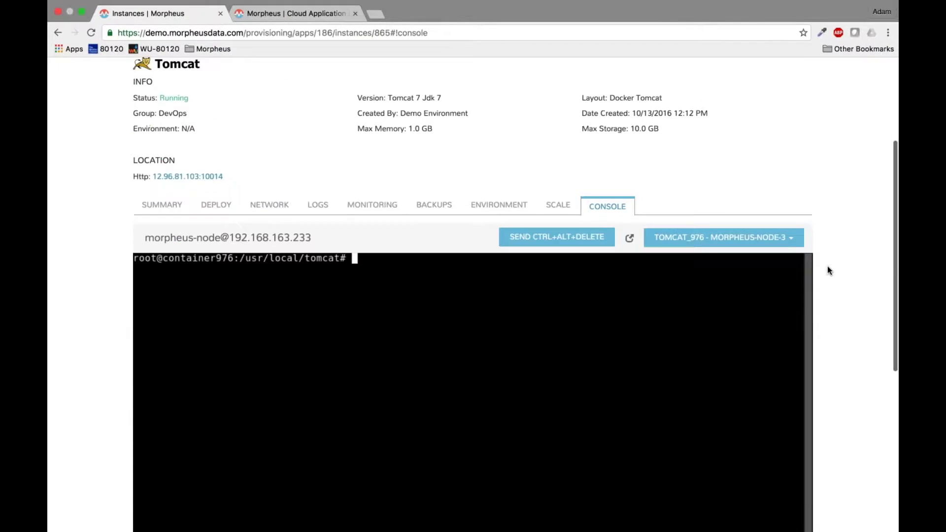
pyautogui.scroll(-1, 828, 269)
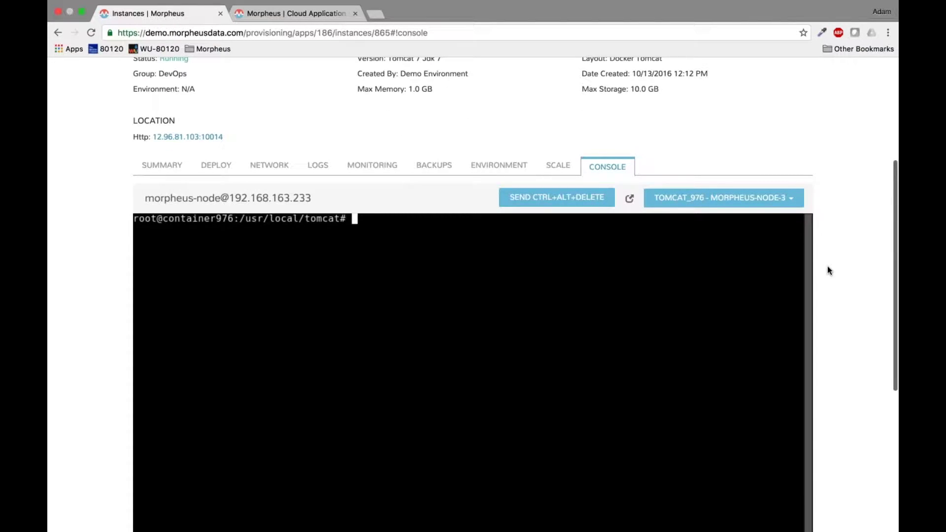
pyautogui.scroll(-3, 827, 270)
pyautogui.scroll(-1, 827, 270)
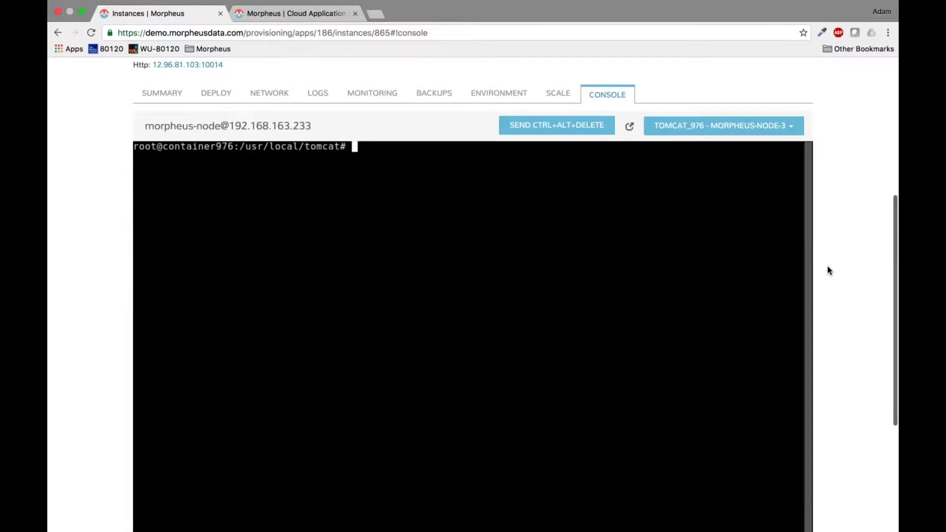
pyautogui.scroll(-1, 827, 270)
pyautogui.scroll(-1, 828, 269)
pyautogui.scroll(-1, 828, 269)
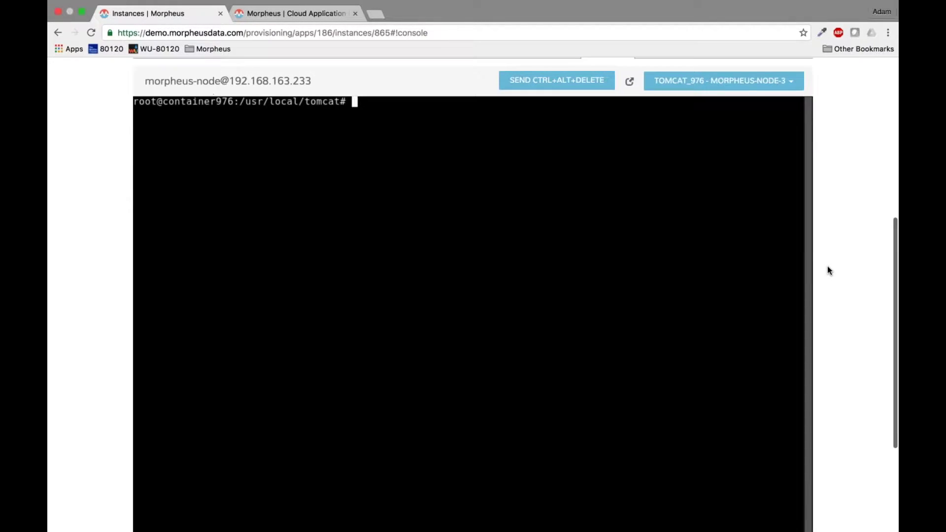
# - Run env in the console and highlight the DATABASE_NAME=spud line
pyautogui.write('env')
pyautogui.press('Return')
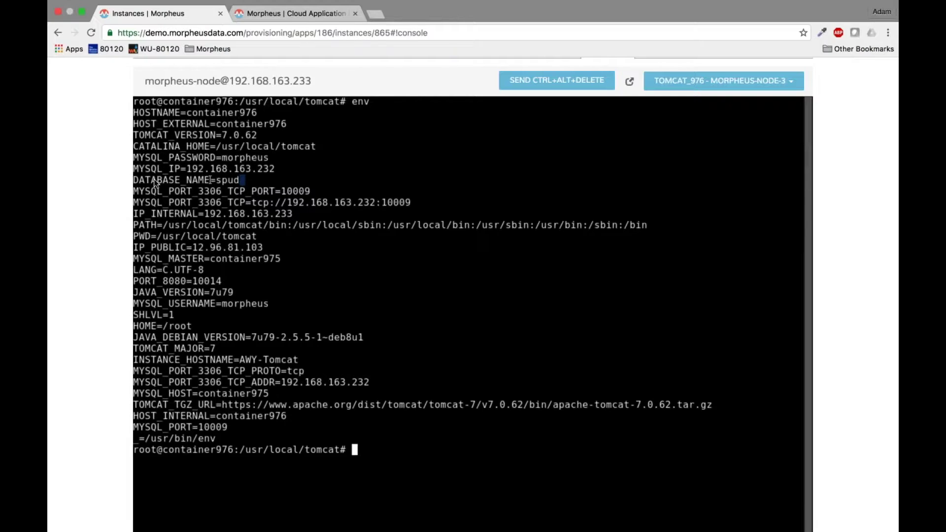
pyautogui.moveTo(241, 180); pyautogui.dragTo(134, 181)
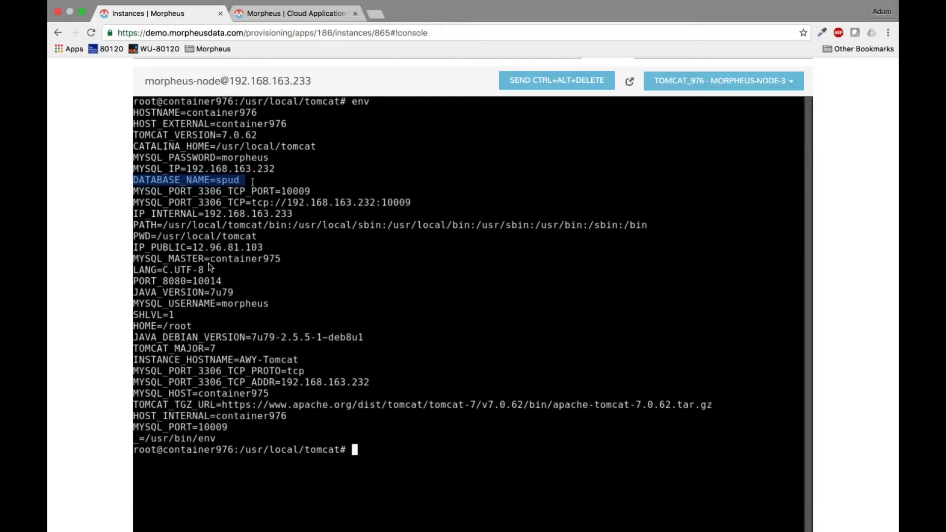
pyautogui.scroll(1, 834, 248)
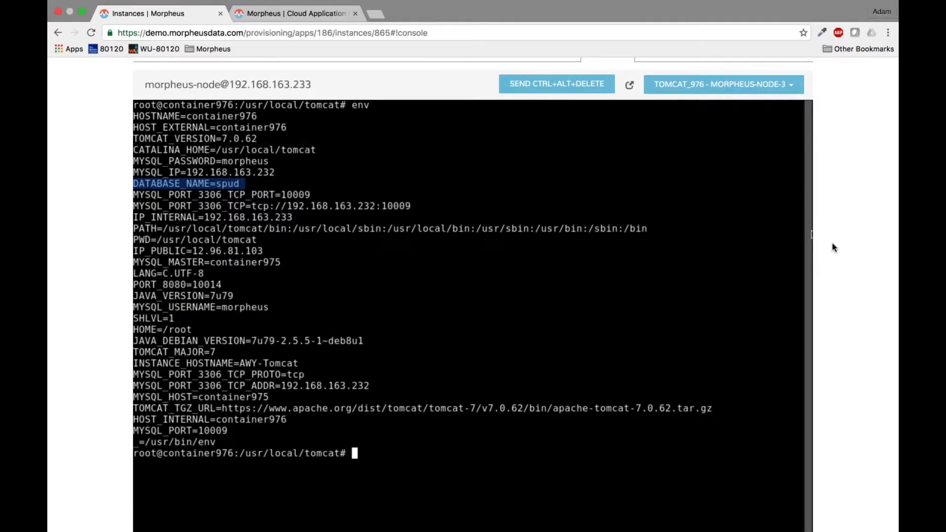
pyautogui.scroll(3, 833, 247)
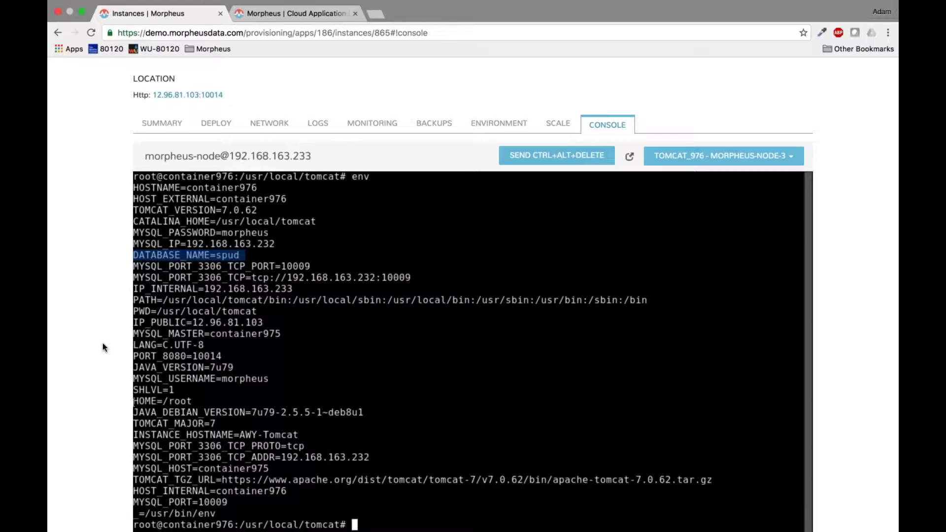
pyautogui.scroll(3, 102, 347)
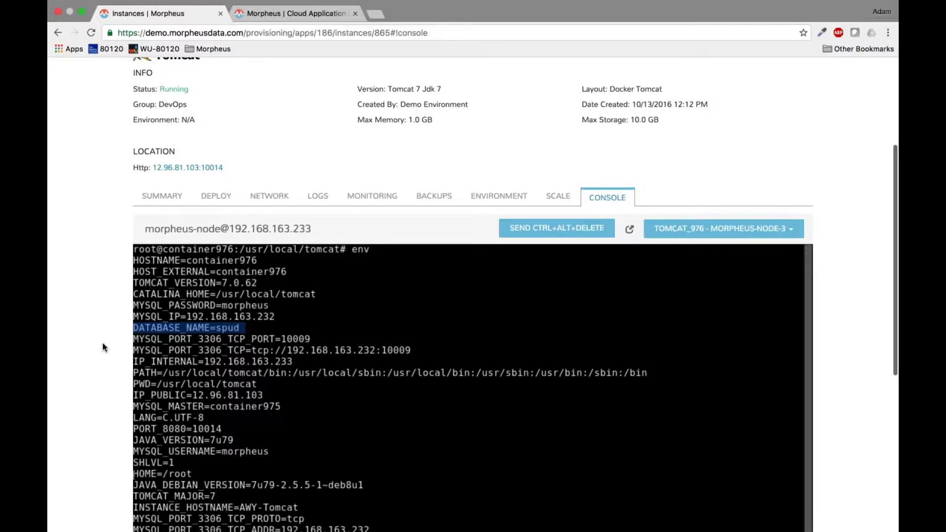
pyautogui.scroll(2, 103, 346)
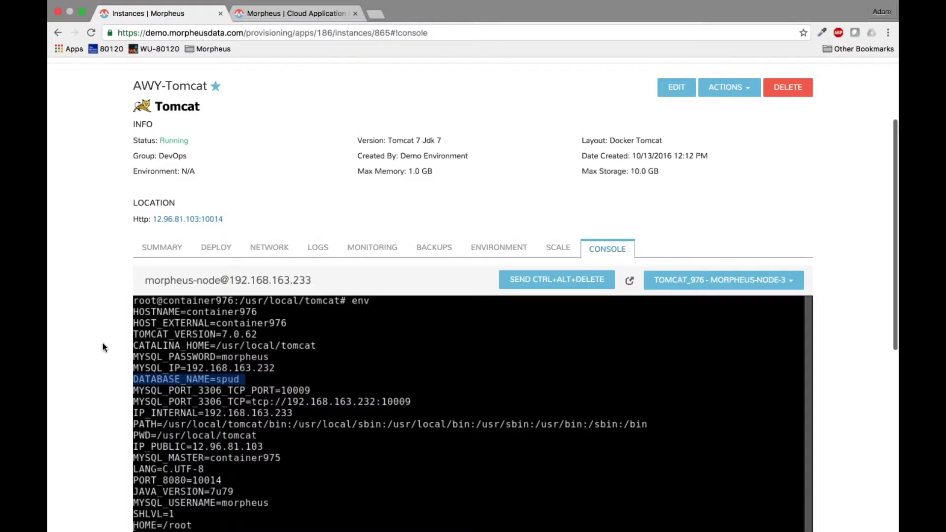
# - Check the Spud Marketing deployment history, then open the app at 12.96.81.103:10014 in a new tab
pyautogui.click(216, 248)
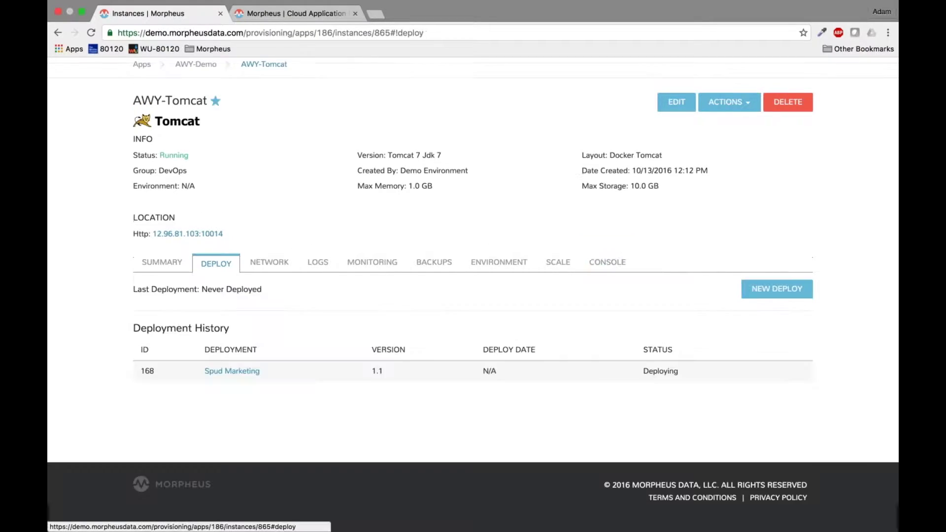
pyautogui.click(212, 233)
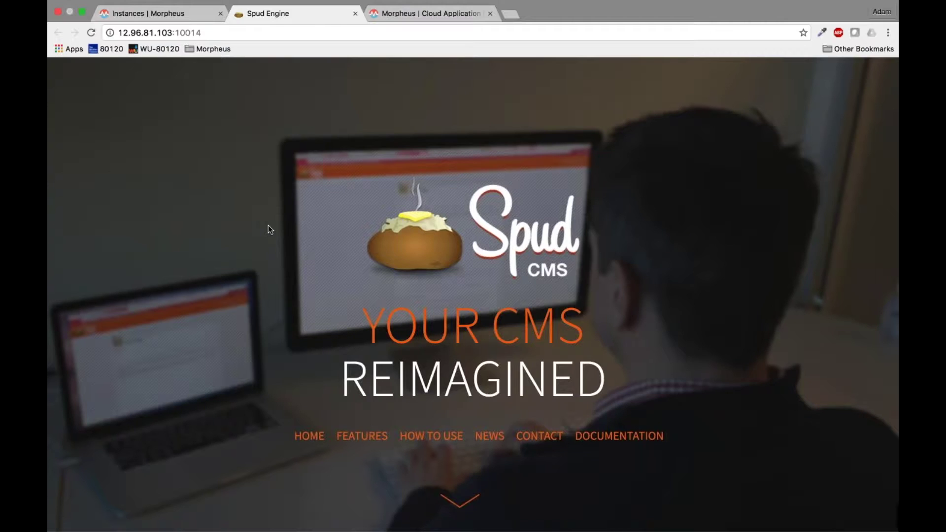
# - Scroll through the Spud Engine homepage covering features, client logos, news and contact sections
pyautogui.scroll(-1, 259, 430)
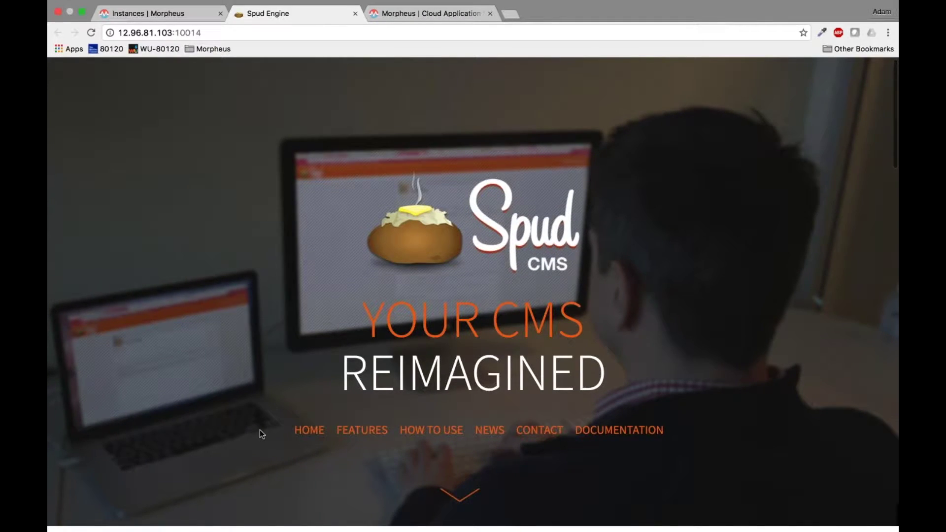
pyautogui.scroll(-4, 260, 434)
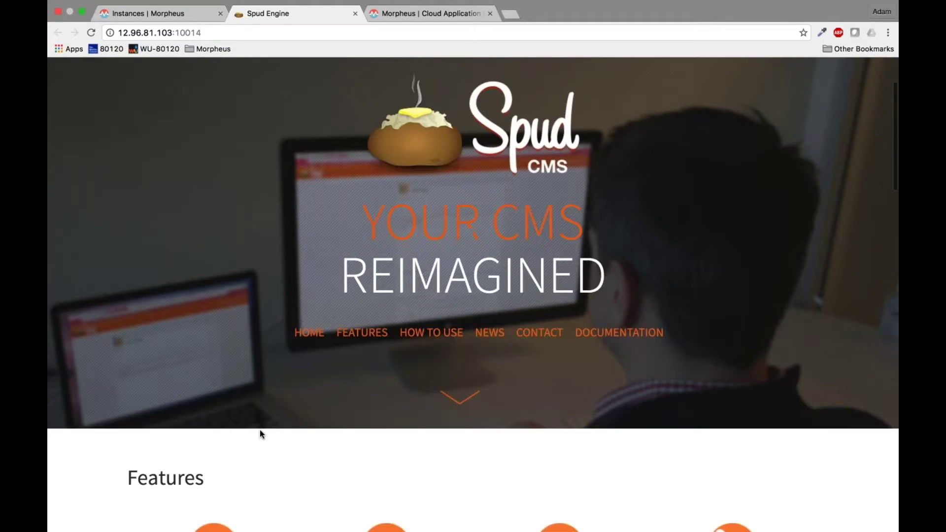
pyautogui.scroll(-4, 261, 434)
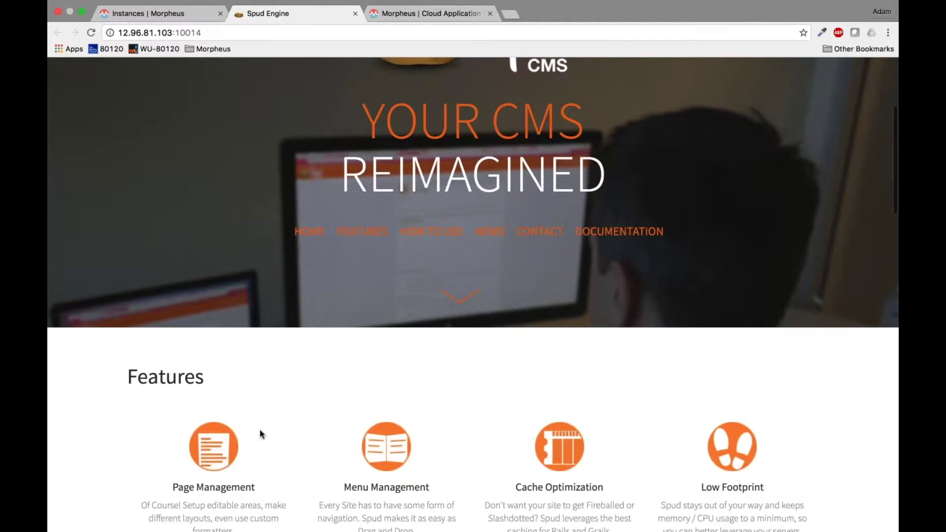
pyautogui.scroll(-15, 261, 434)
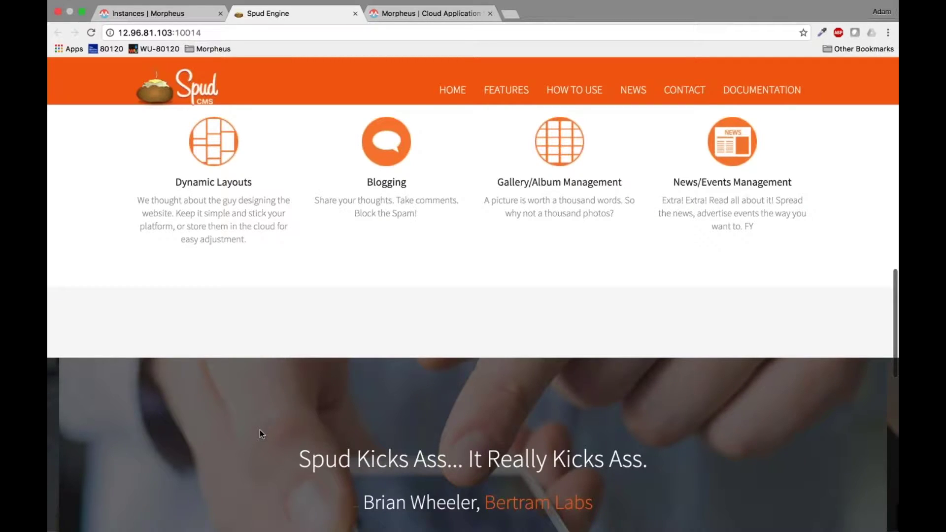
pyautogui.scroll(-12, 260, 434)
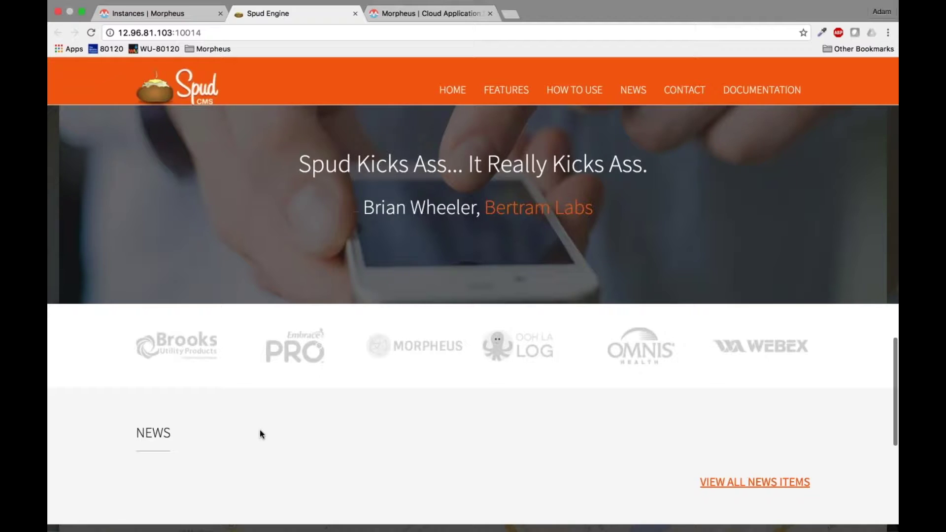
pyautogui.scroll(-5, 261, 434)
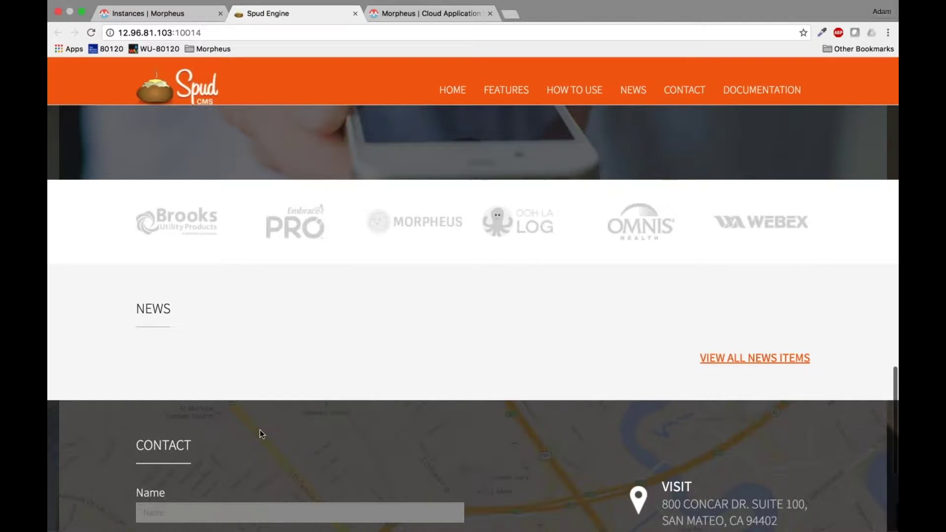
pyautogui.scroll(6, 261, 434)
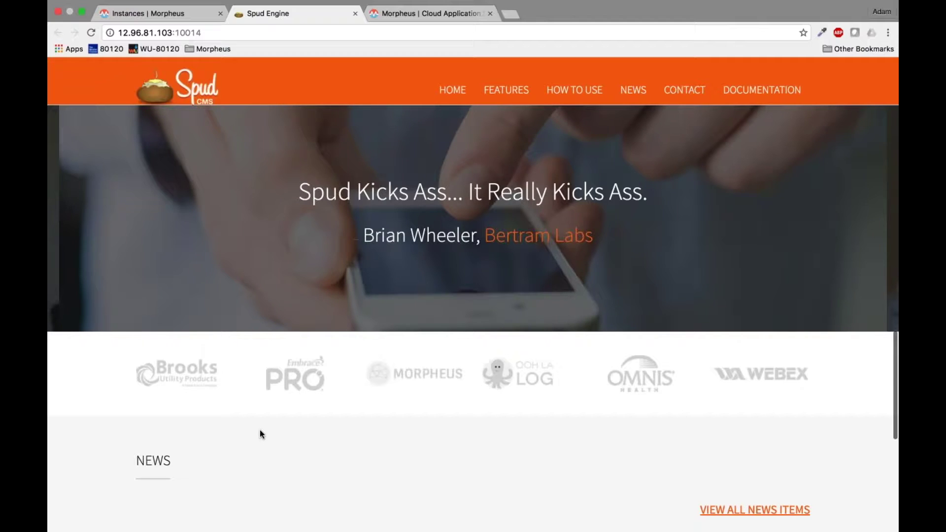
pyautogui.scroll(15, 260, 430)
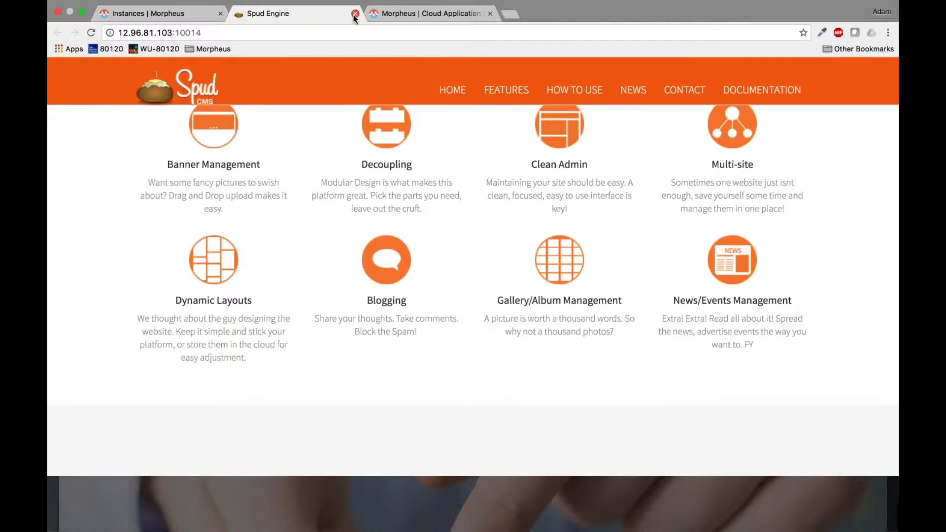
# - Attach the Morpheus Load Balancer to AWY-Tomcat with no SSL certificate and save it
pyautogui.click(355, 14)
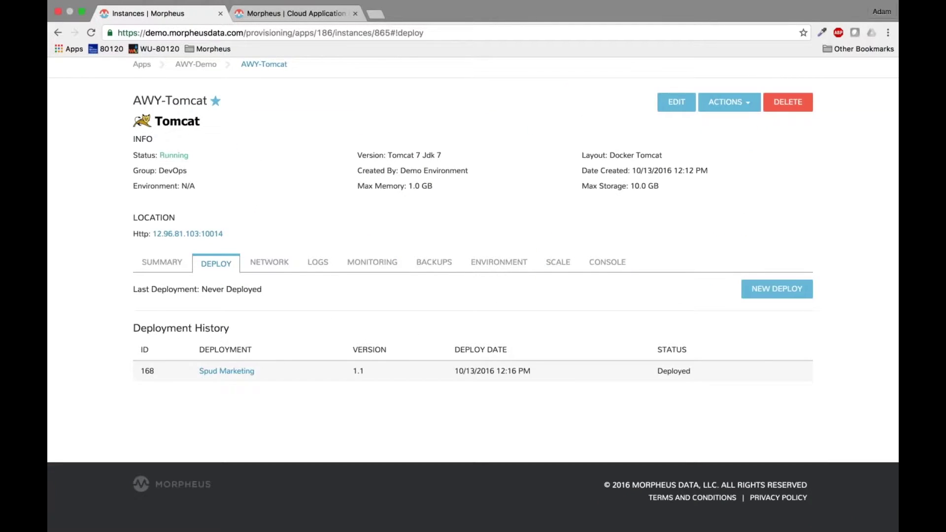
pyautogui.click(558, 262)
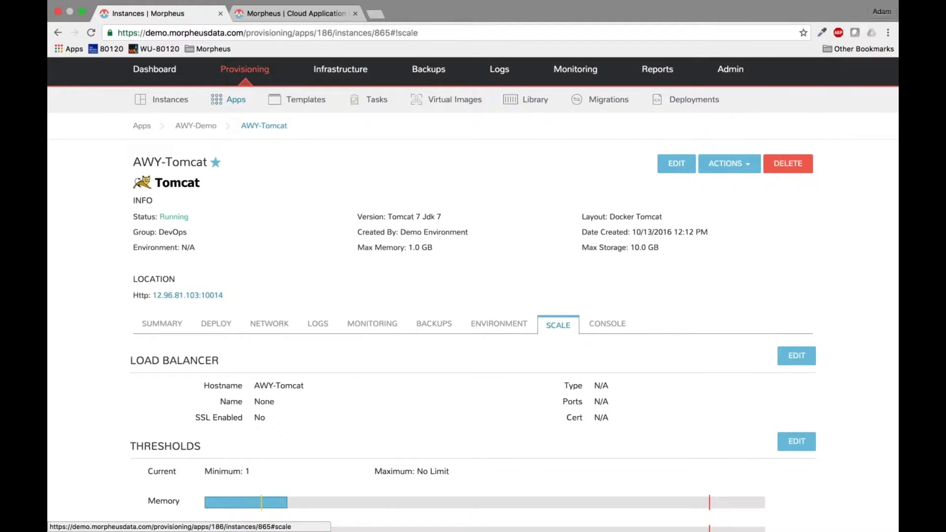
pyautogui.scroll(-2, 771, 226)
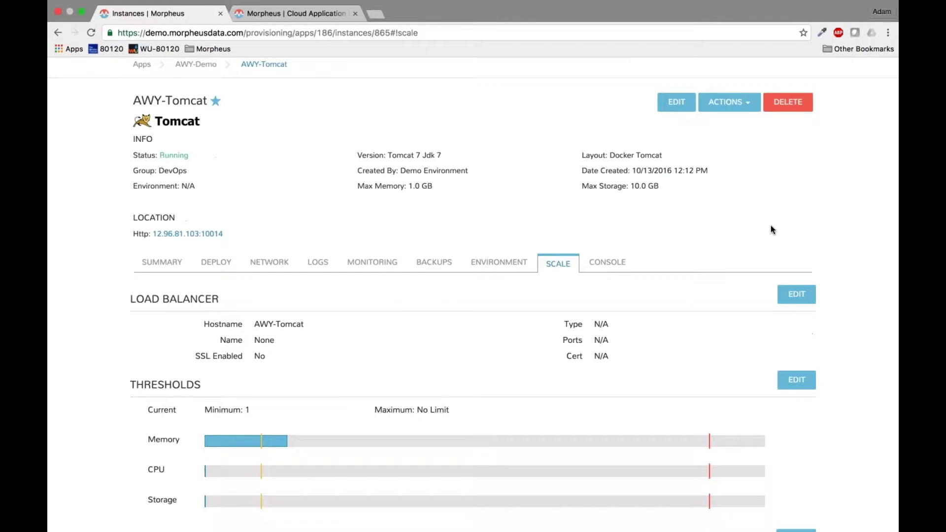
pyautogui.click(784, 302)
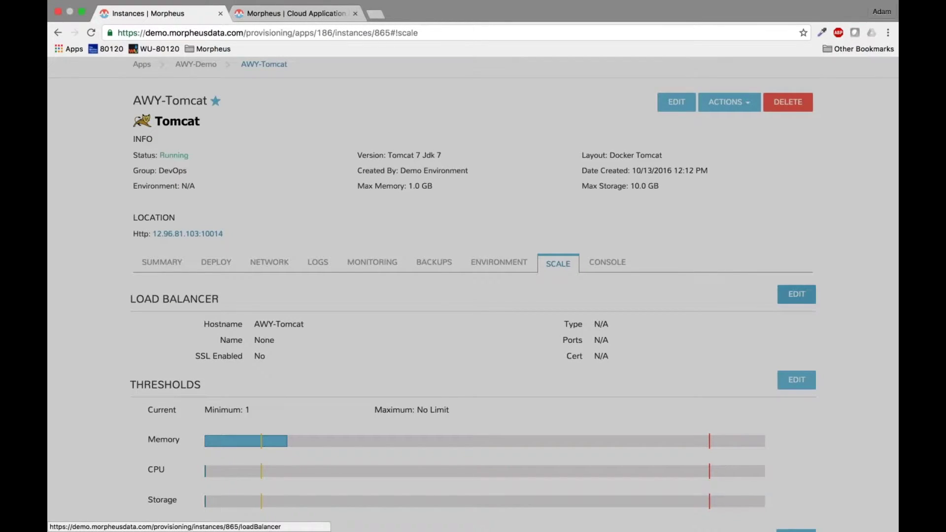
pyautogui.click(797, 295)
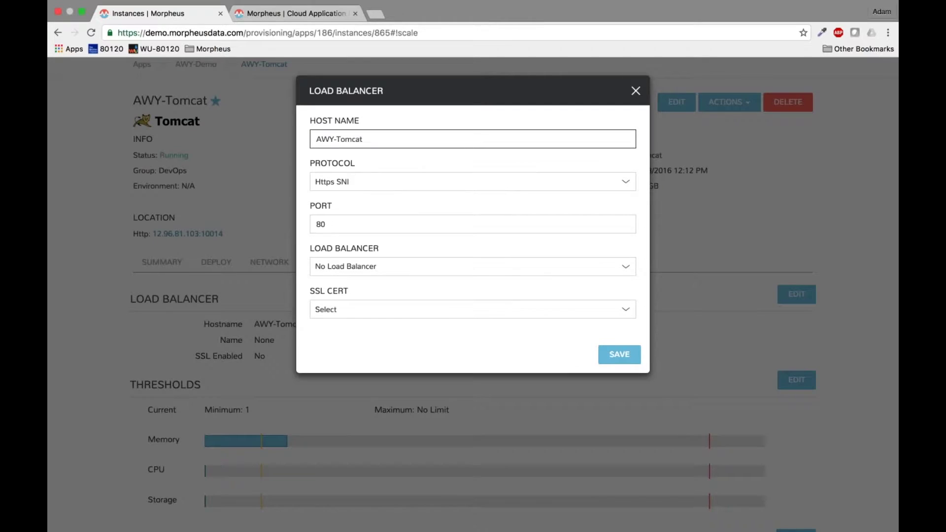
pyautogui.click(372, 266)
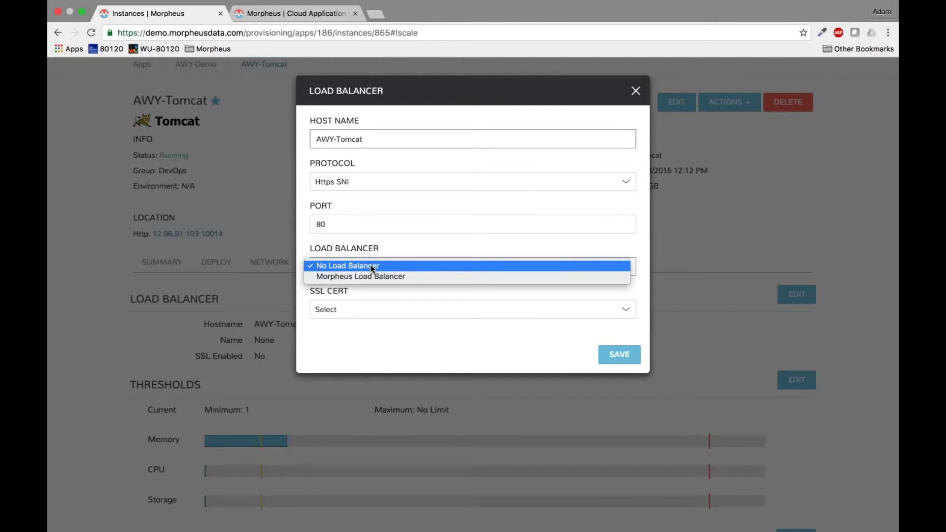
pyautogui.click(371, 276)
pyautogui.click(408, 311)
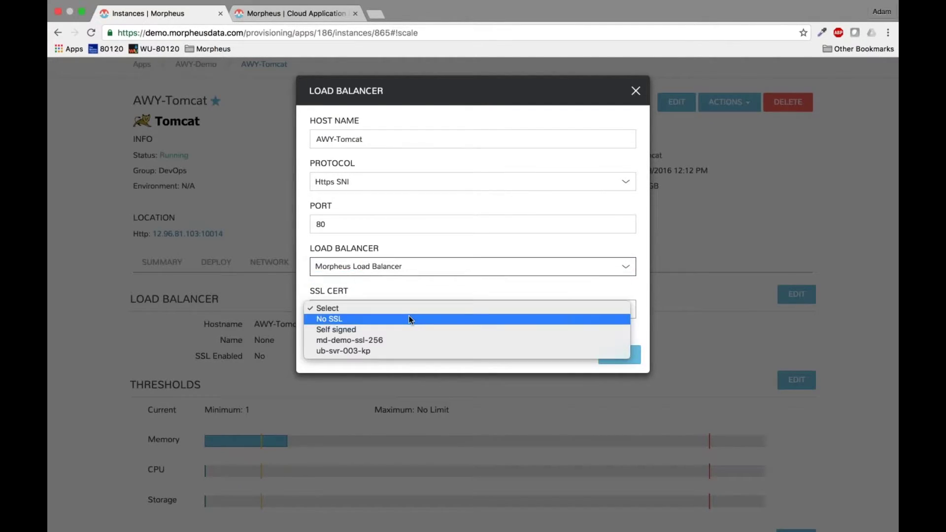
pyautogui.click(407, 320)
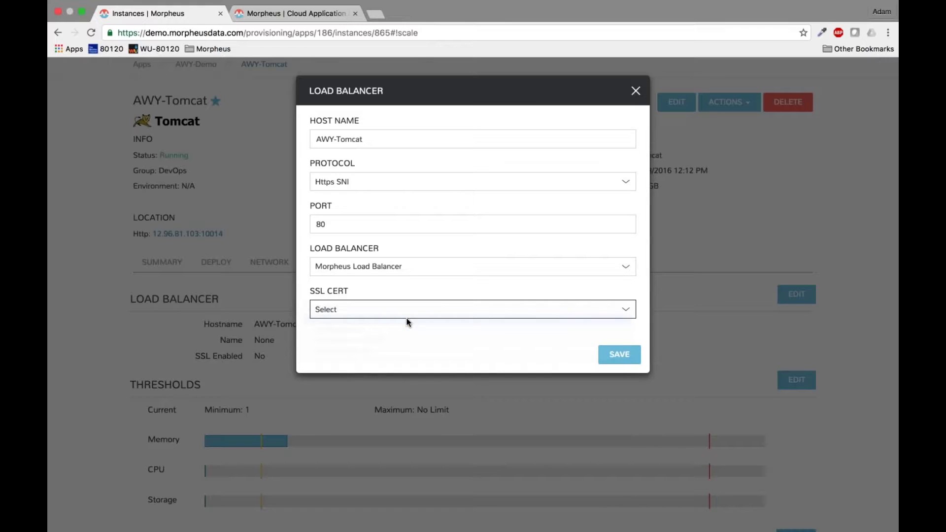
pyautogui.click(619, 354)
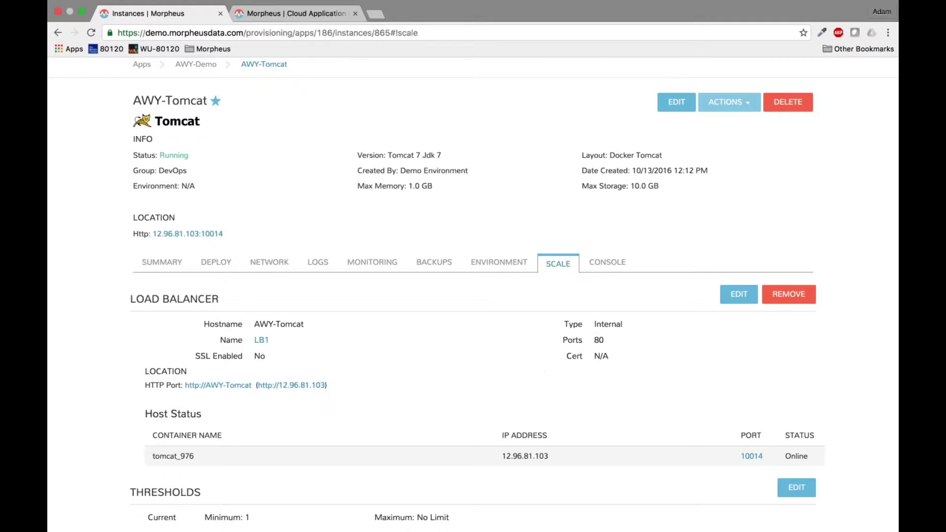
pyautogui.click(728, 103)
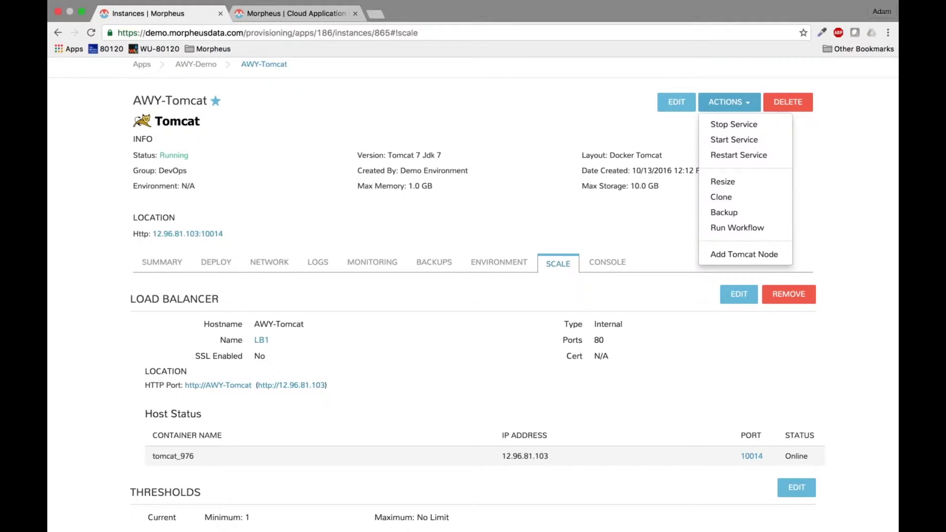
# - Resize AWY-Tomcat to the 2GB memory, 20GB storage plan
pyautogui.click(738, 183)
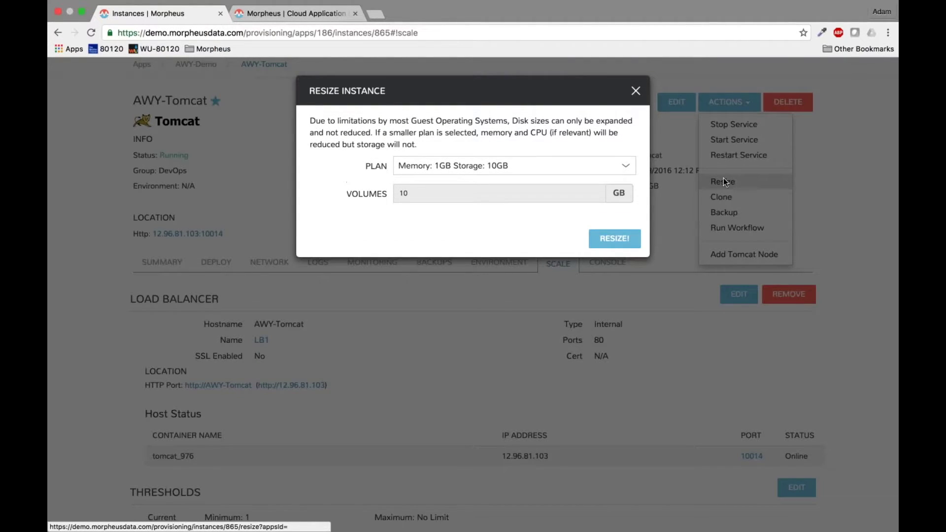
pyautogui.click(513, 164)
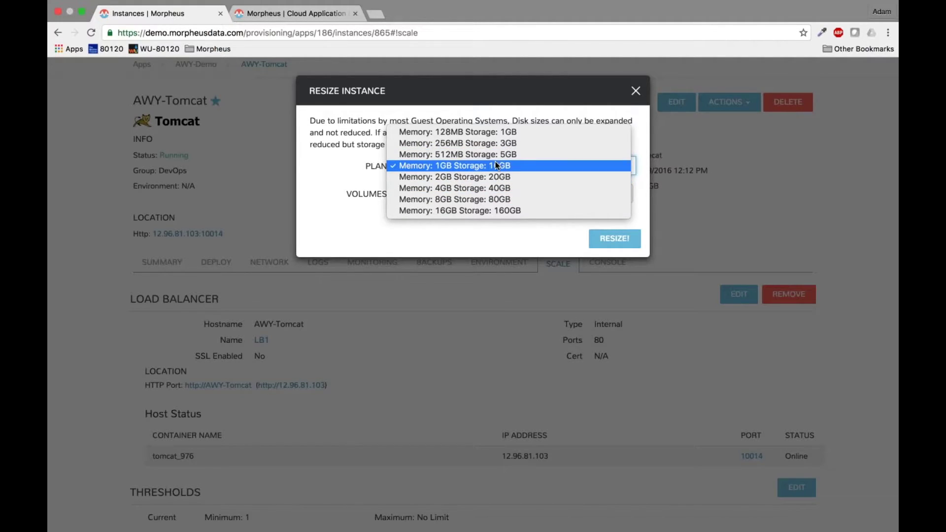
pyautogui.click(382, 132)
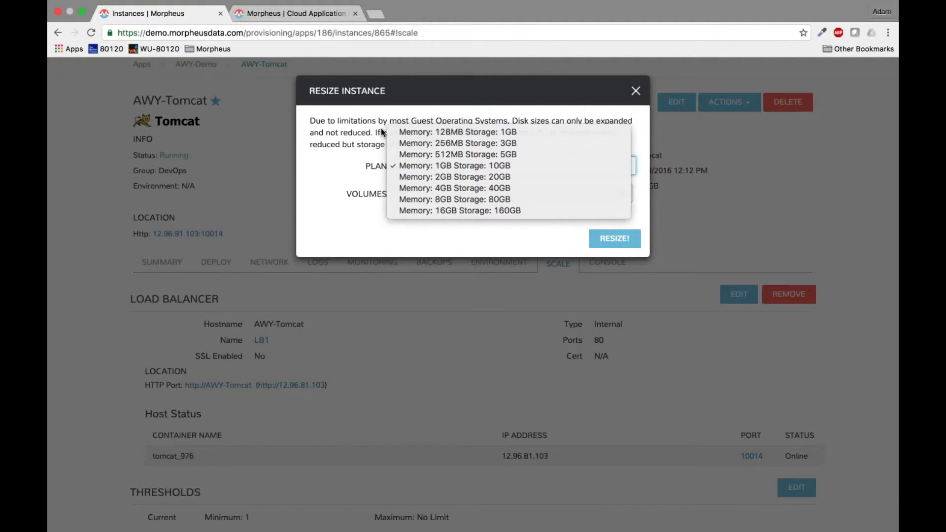
pyautogui.click(572, 172)
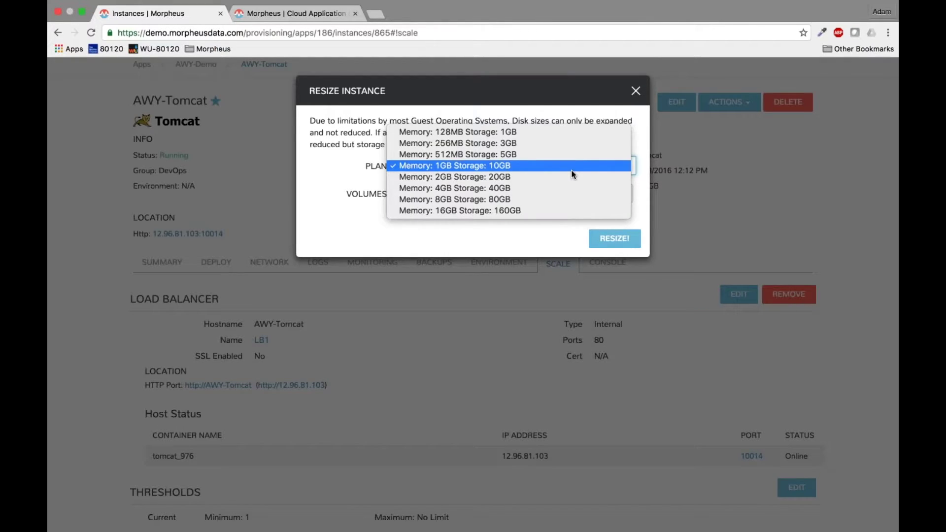
pyautogui.click(570, 175)
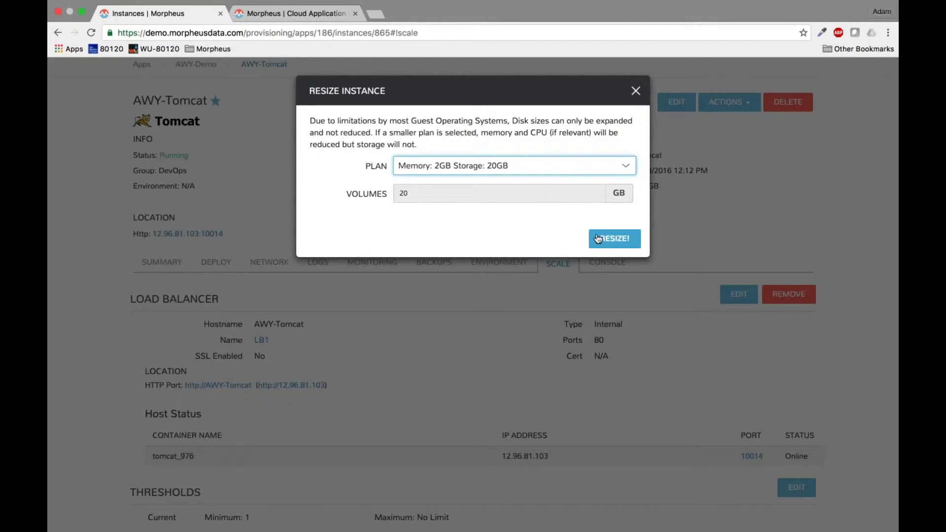
pyautogui.click(612, 239)
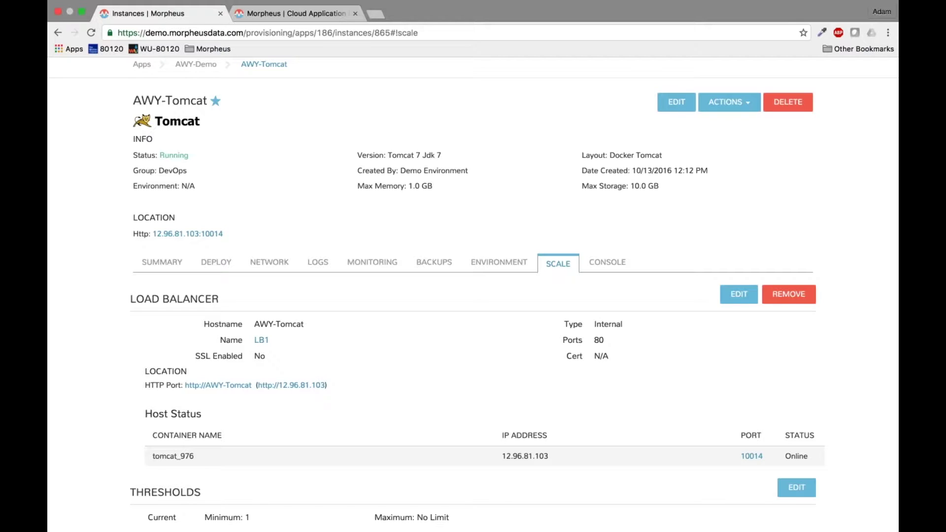
# - Review the scaling details showing LB1 in front of one online Tomcat container
pyautogui.scroll(-1, 473, 288)
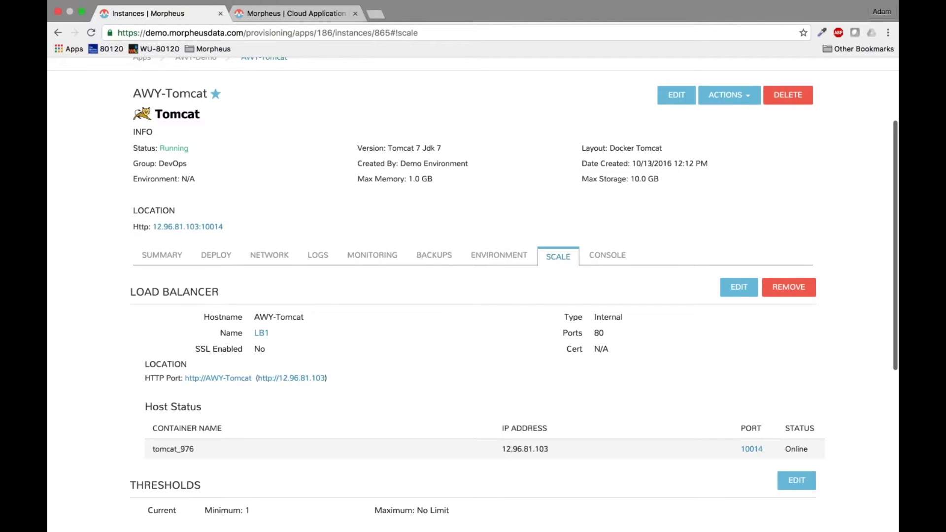
pyautogui.scroll(-1, 156, 166)
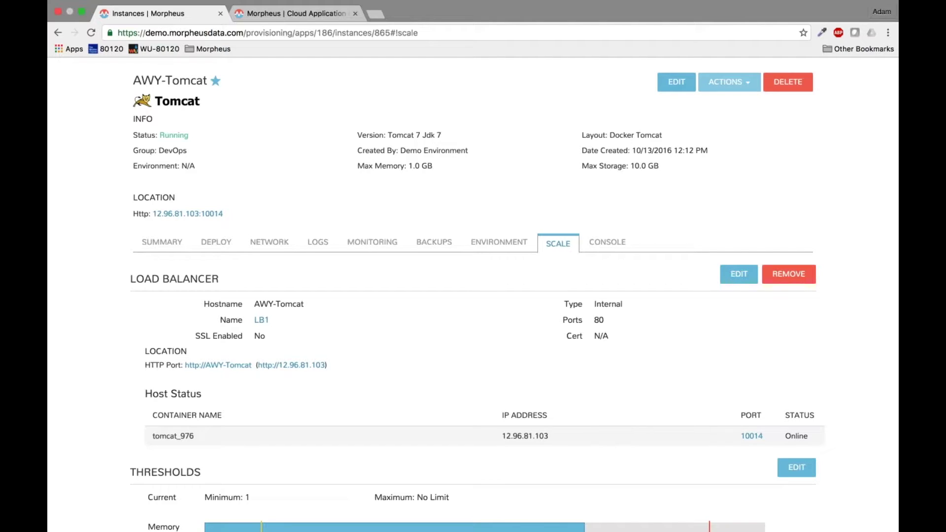
pyautogui.click(733, 82)
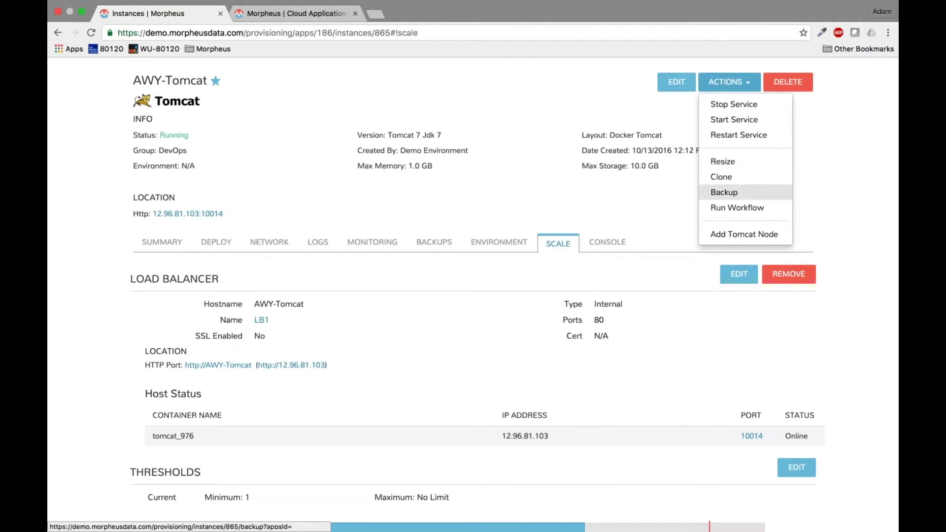
# - Add one Tomcat node on San Mateo Docker and confirm tomcat_977 appears behind LB1
pyautogui.click(730, 235)
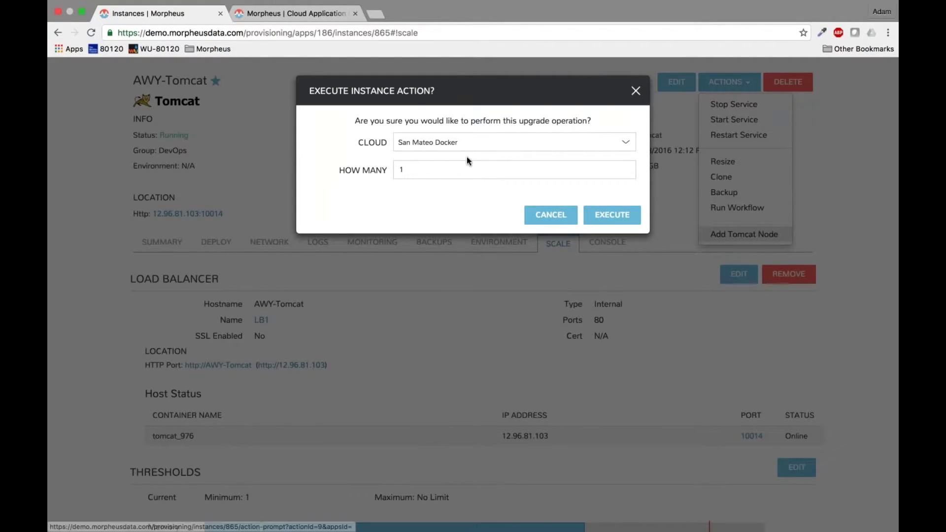
pyautogui.click(467, 143)
pyautogui.click(466, 141)
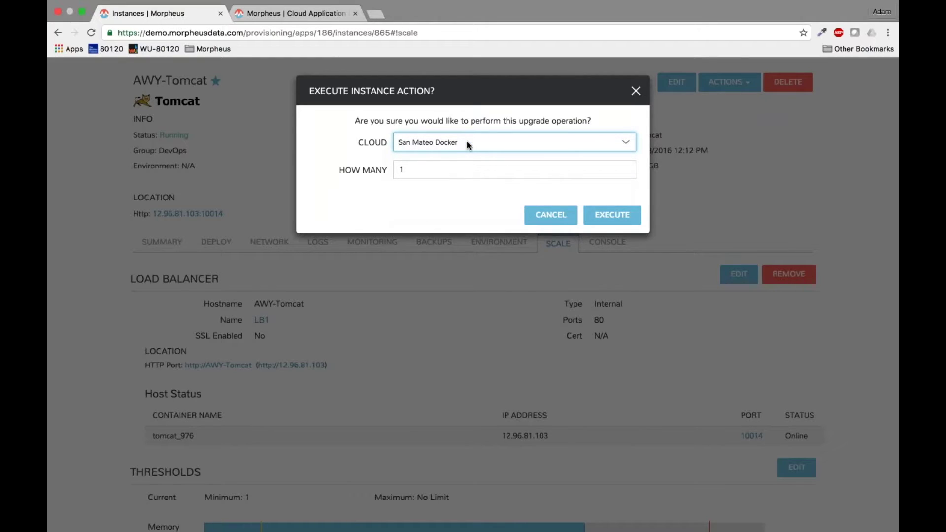
pyautogui.click(613, 215)
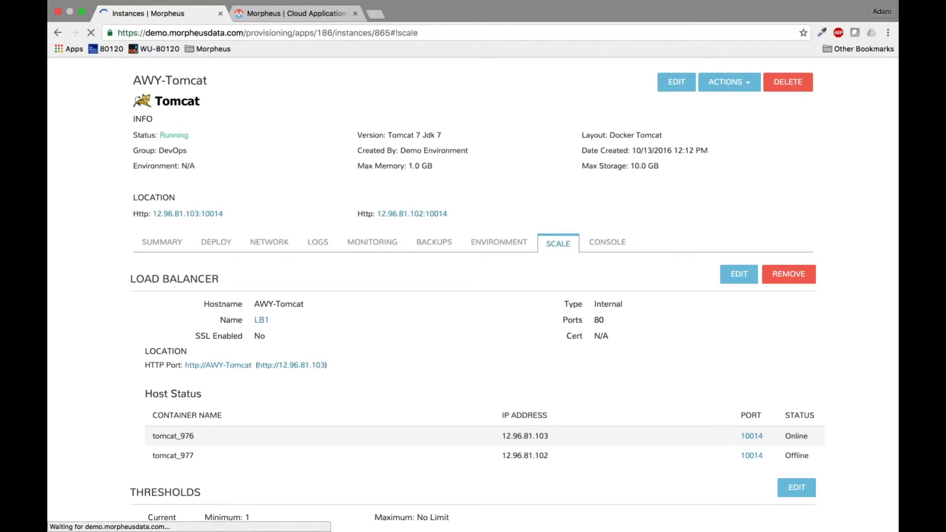
pyautogui.scroll(-2, 473, 296)
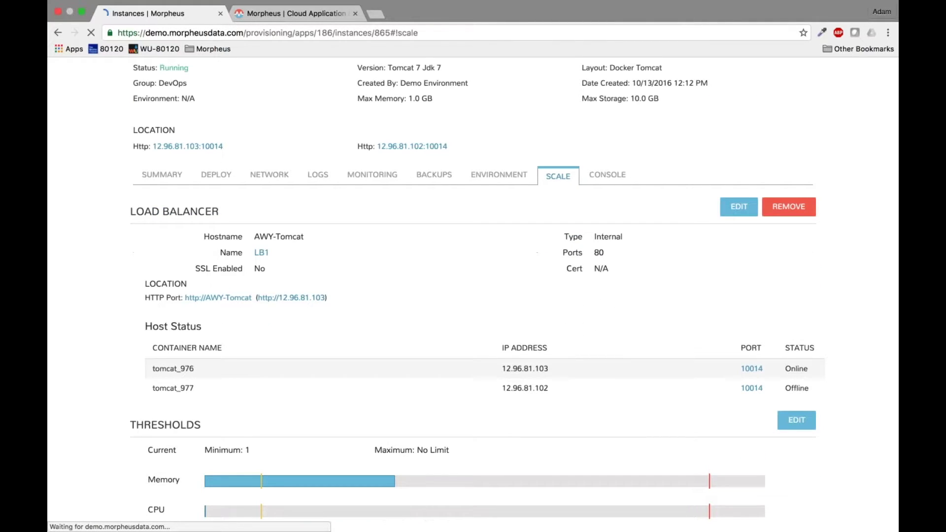
pyautogui.scroll(-1, 515, 295)
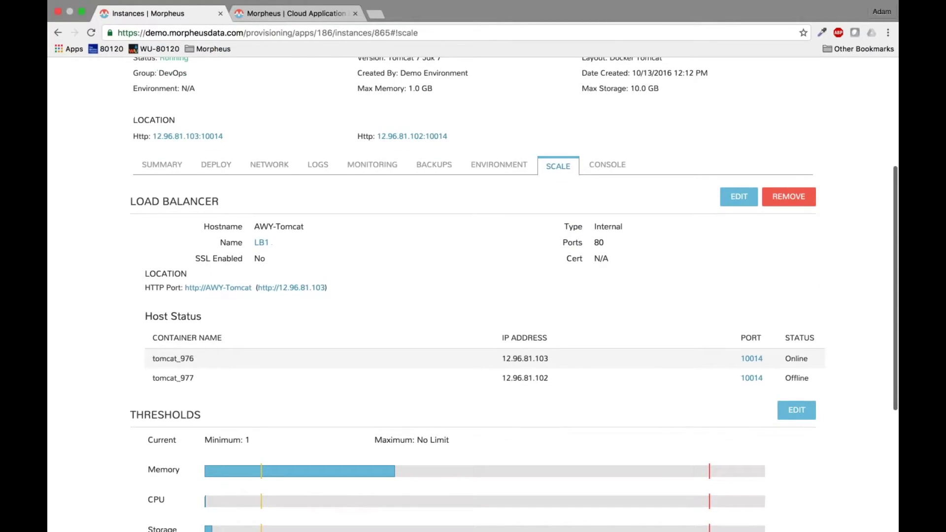
pyautogui.scroll(-3, 473, 296)
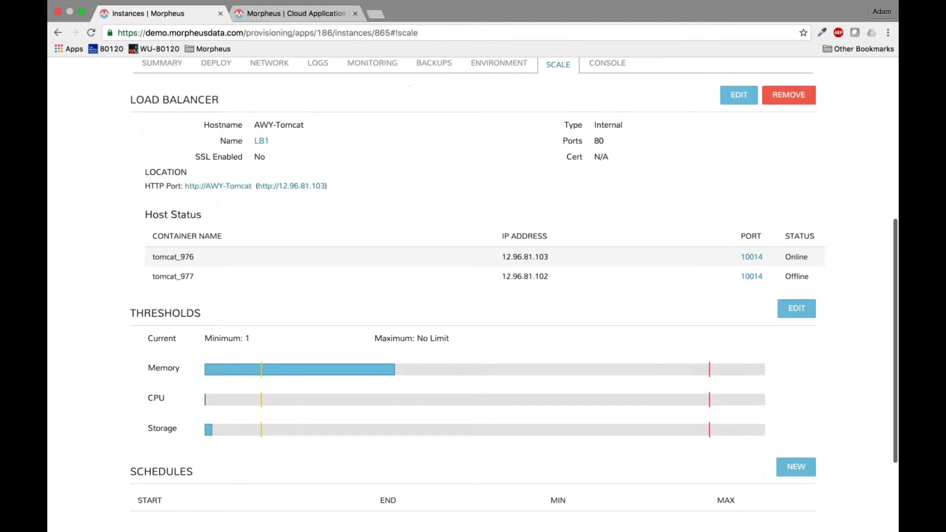
pyautogui.scroll(-2, 473, 296)
pyautogui.scroll(-1, 473, 296)
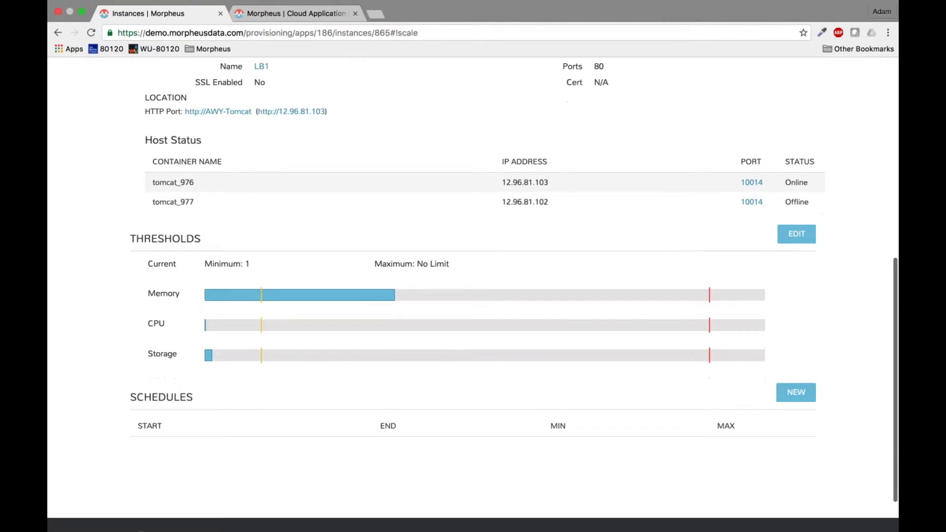
pyautogui.scroll(-1, 849, 285)
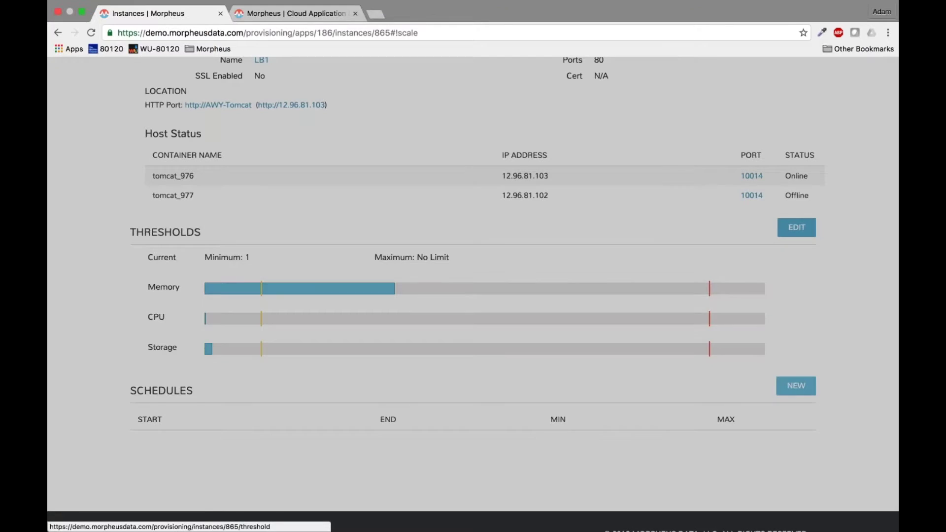
pyautogui.click(797, 227)
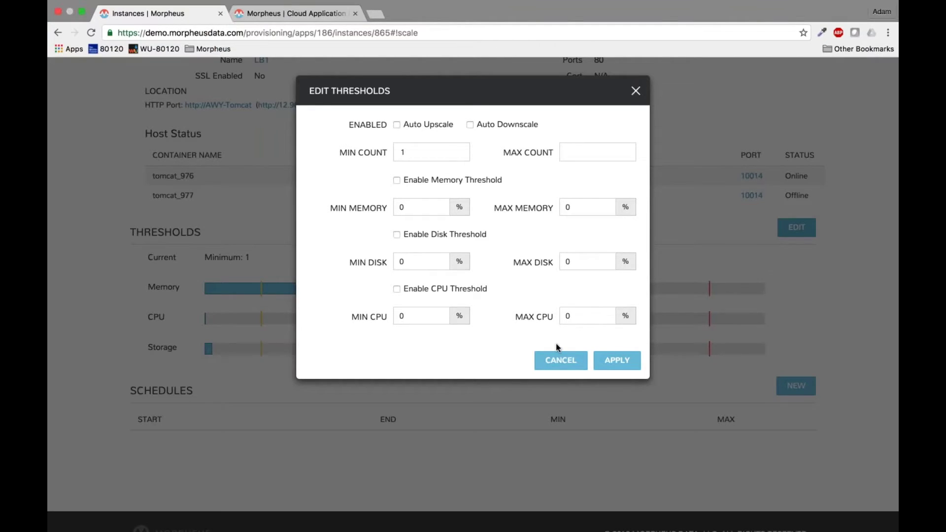
pyautogui.click(560, 361)
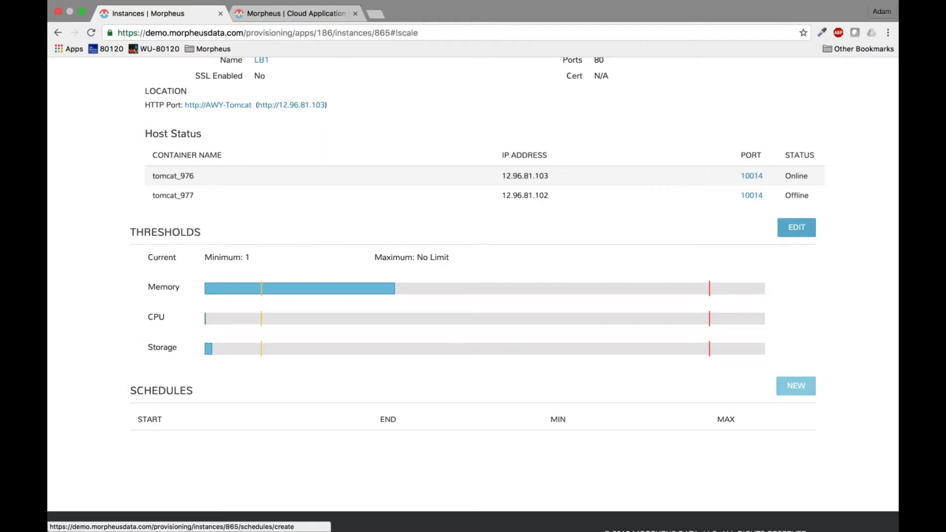
pyautogui.click(796, 386)
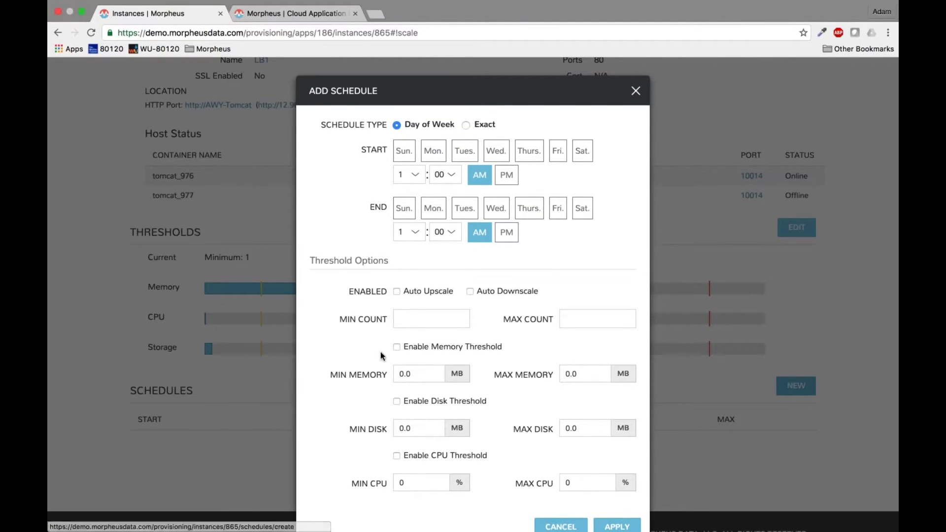
pyautogui.scroll(-1, 348, 369)
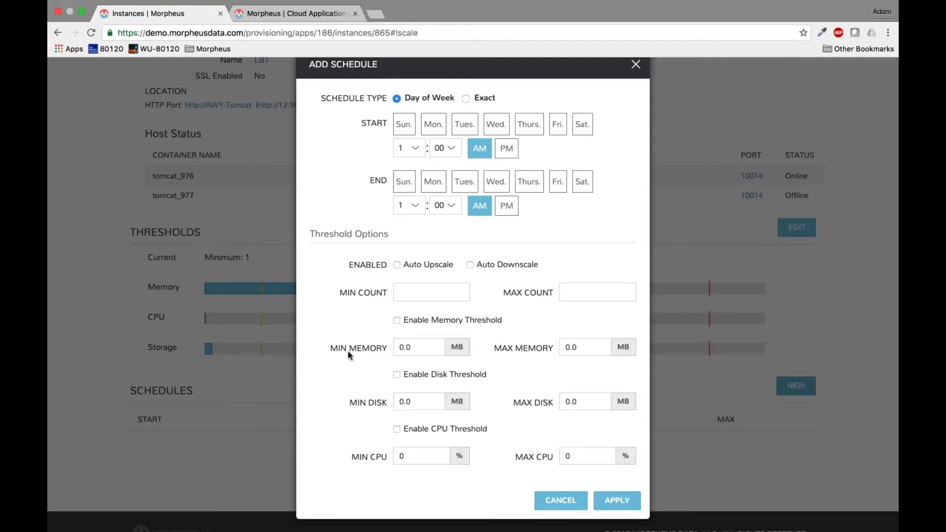
pyautogui.scroll(-1, 559, 227)
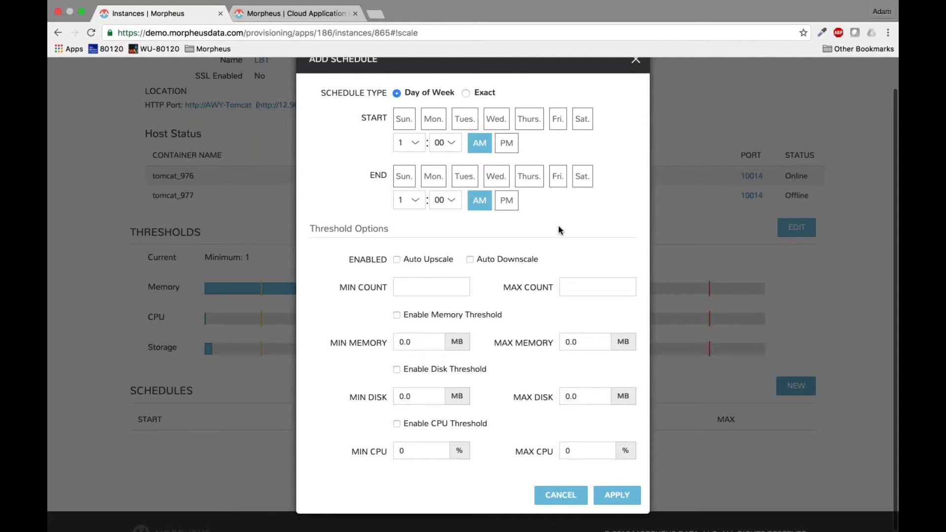
pyautogui.click(552, 501)
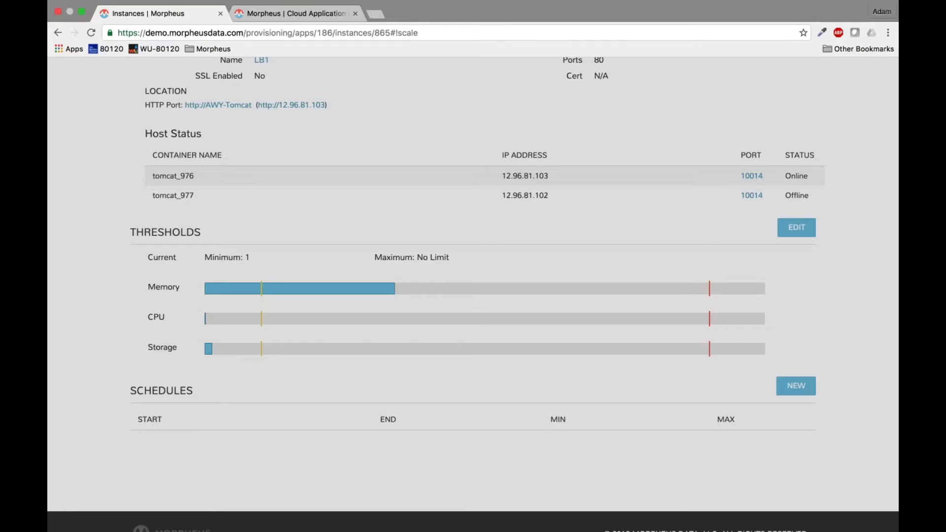
pyautogui.scroll(2, 626, 303)
pyautogui.scroll(1, 626, 302)
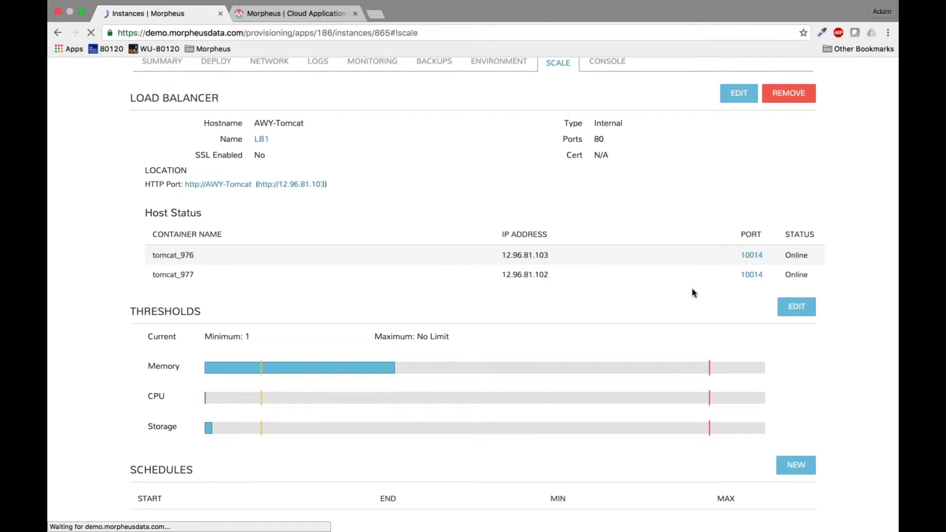
pyautogui.click(325, 17)
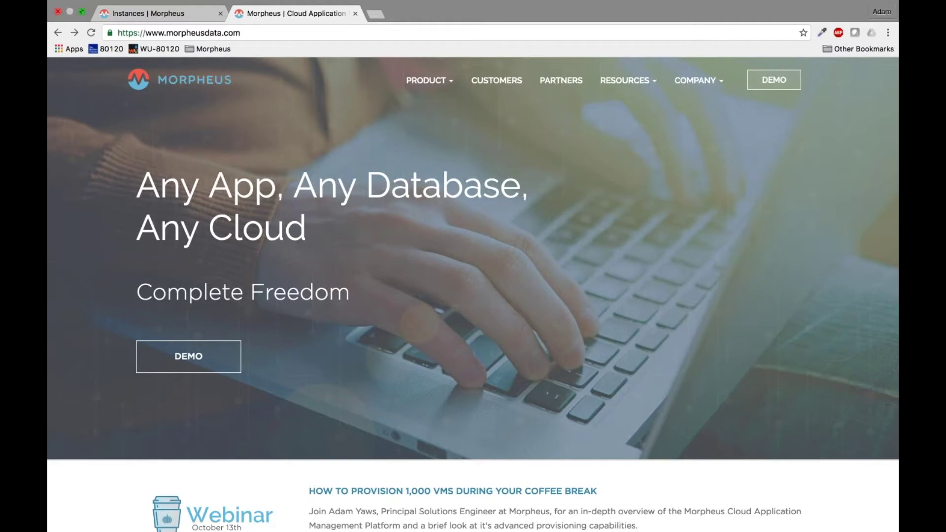
# - Go to the DEMO page on morpheusdata.com and scroll down to the Schedule Your Demo form
pyautogui.click(767, 81)
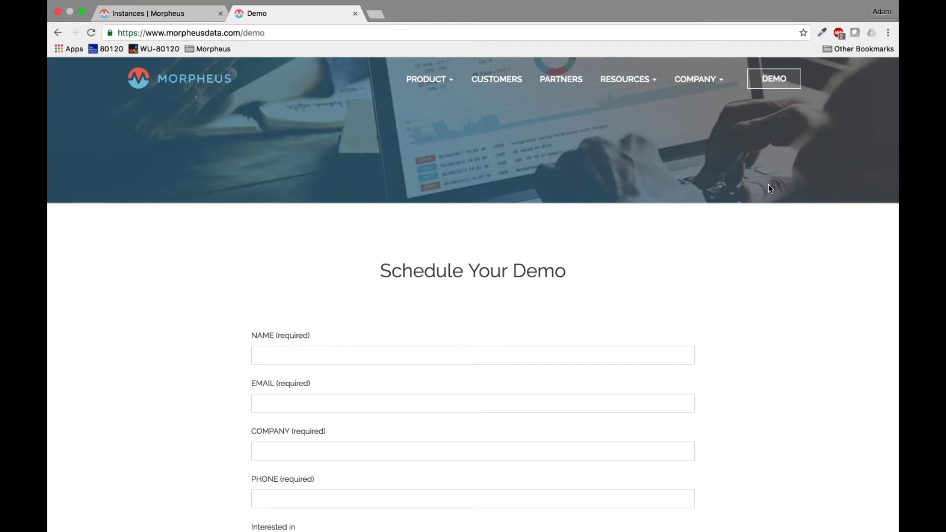
pyautogui.scroll(-4, 768, 185)
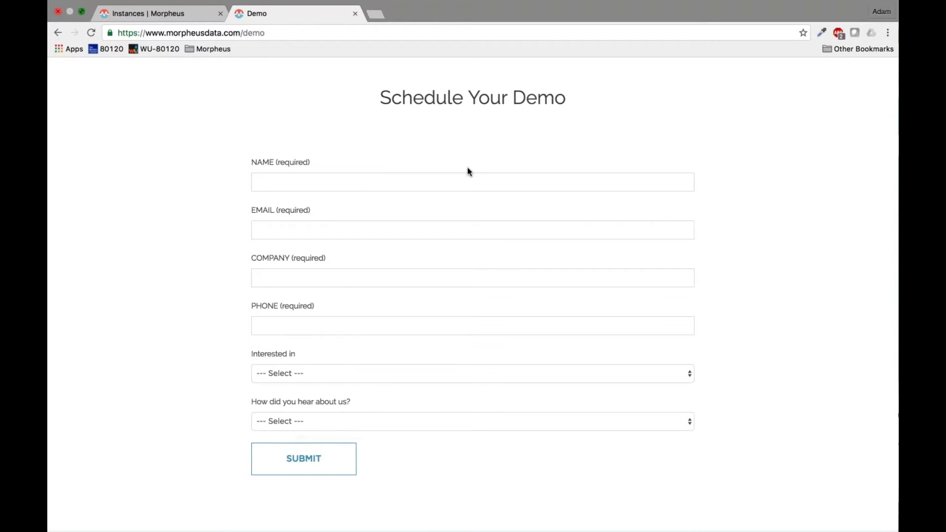
# - Exit full screen, return to the top of the demo page, and select its address bar URL
pyautogui.press('ctrl+super+f')
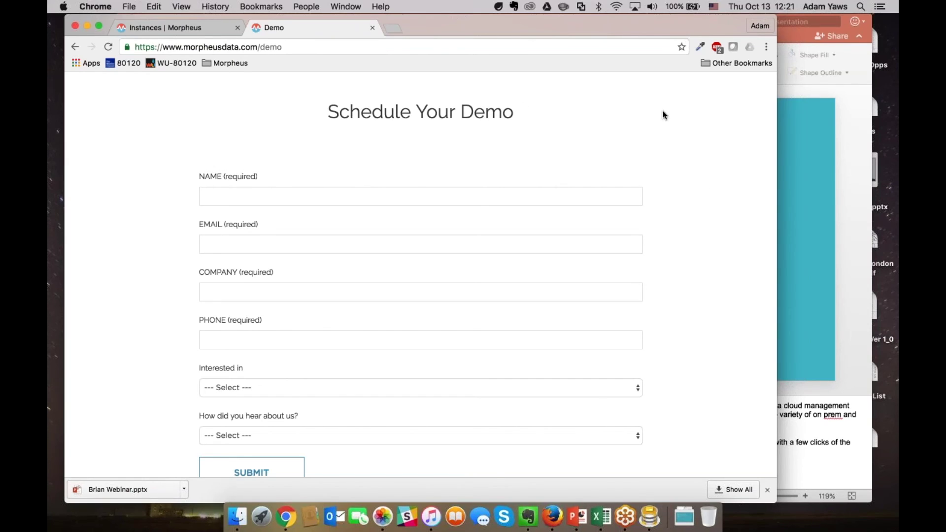
pyautogui.scroll(1, 590, 149)
pyautogui.scroll(3, 591, 152)
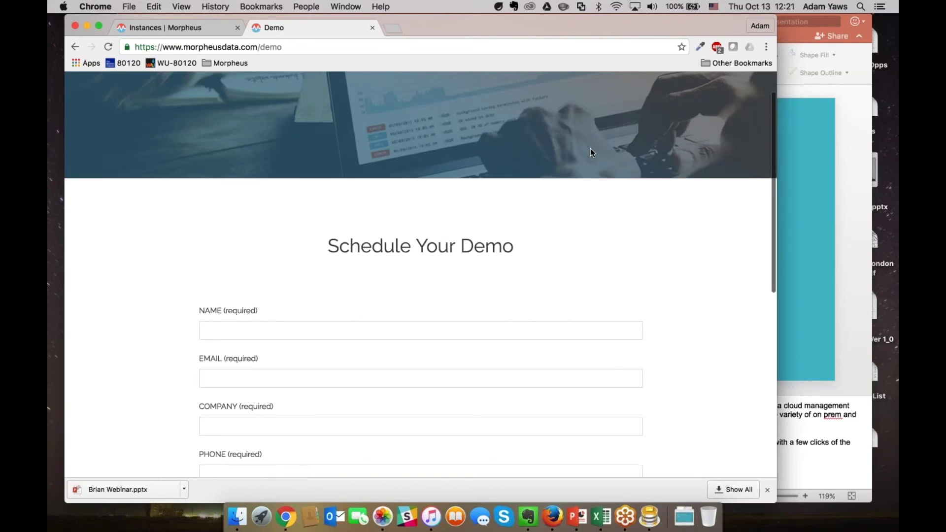
pyautogui.scroll(1, 590, 149)
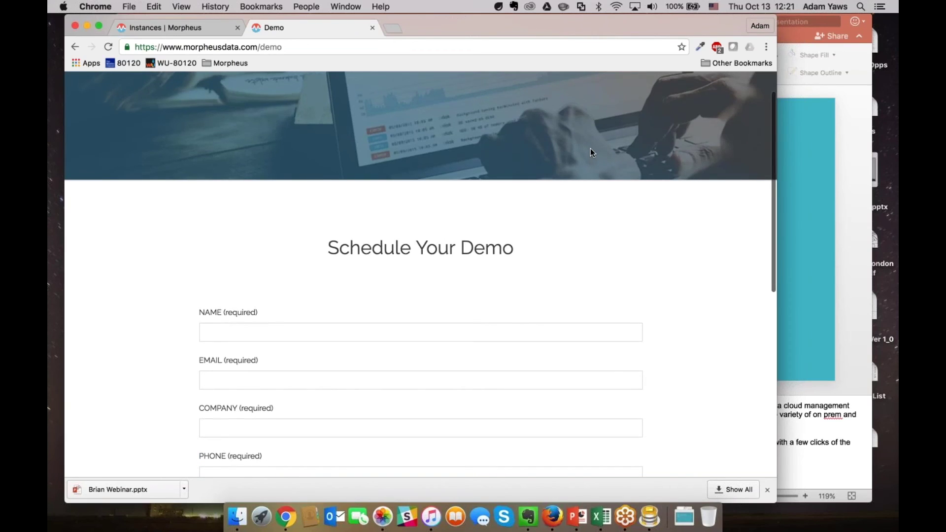
pyautogui.scroll(1, 590, 149)
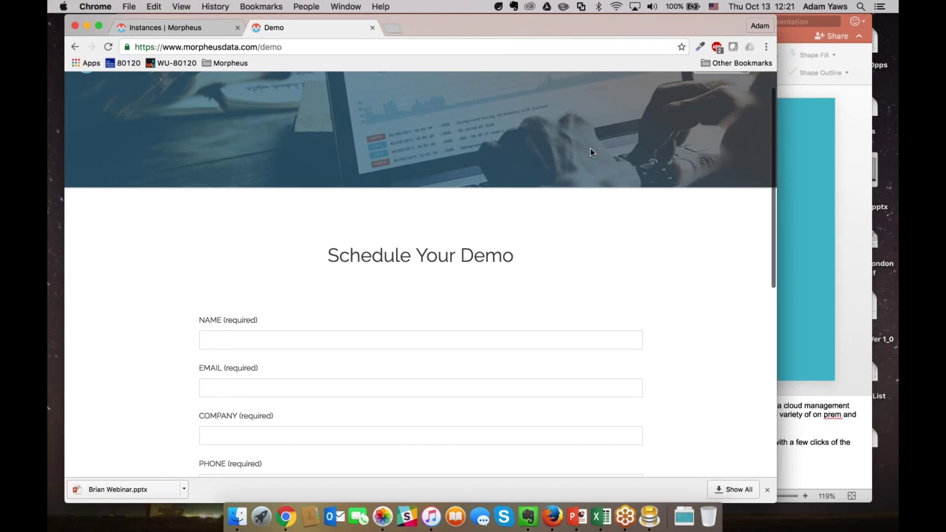
pyautogui.scroll(1, 591, 152)
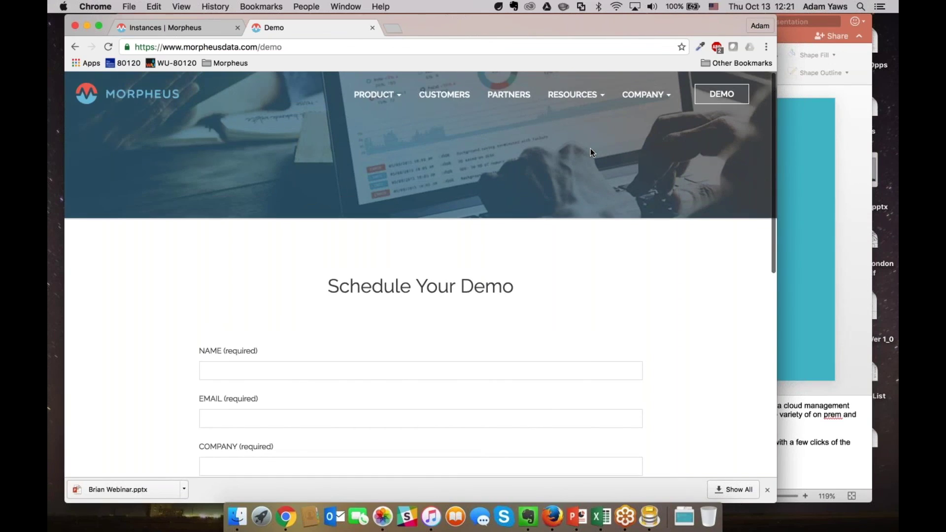
pyautogui.press('super+l')
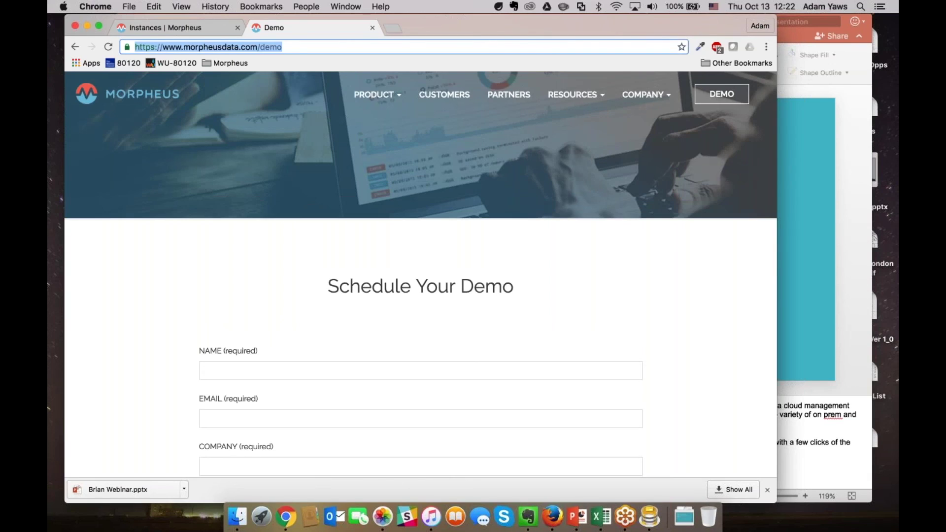